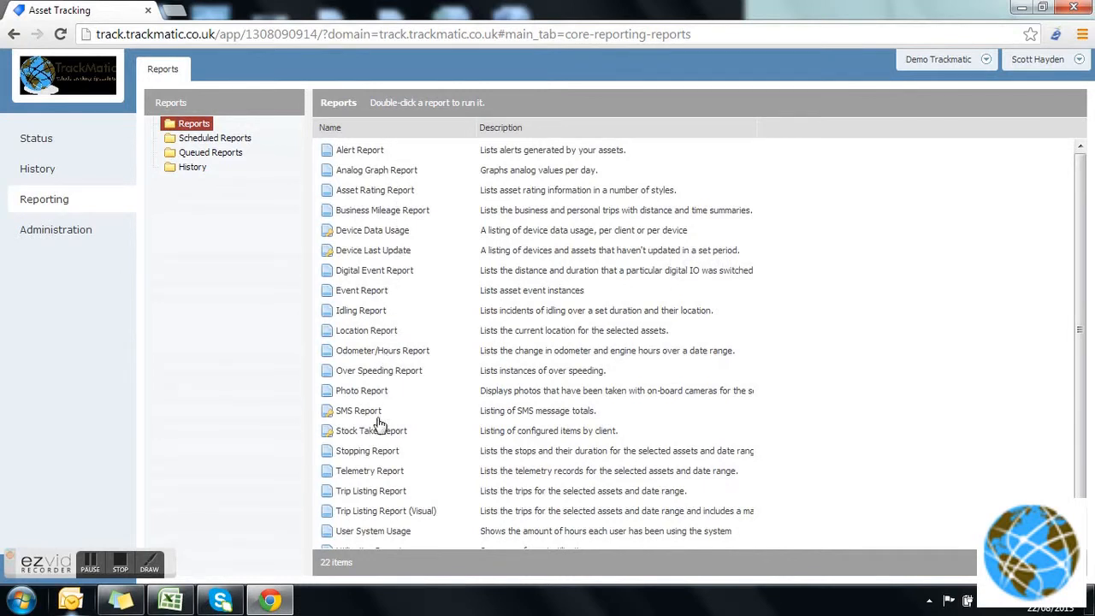
Create a new scheduled report and name it "Weekly management report".
click(231, 141)
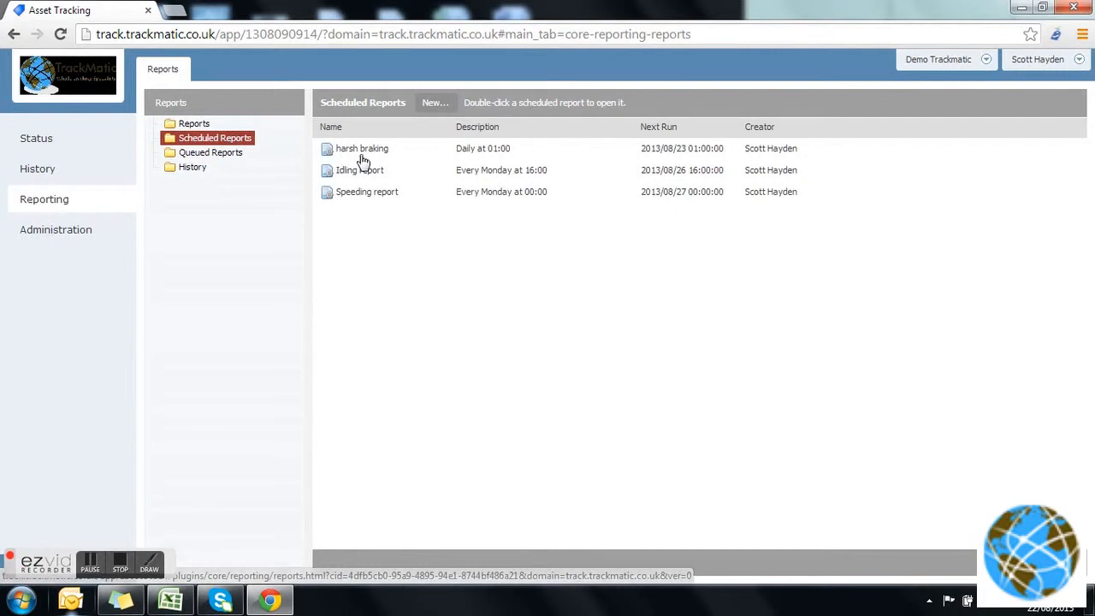
click(434, 106)
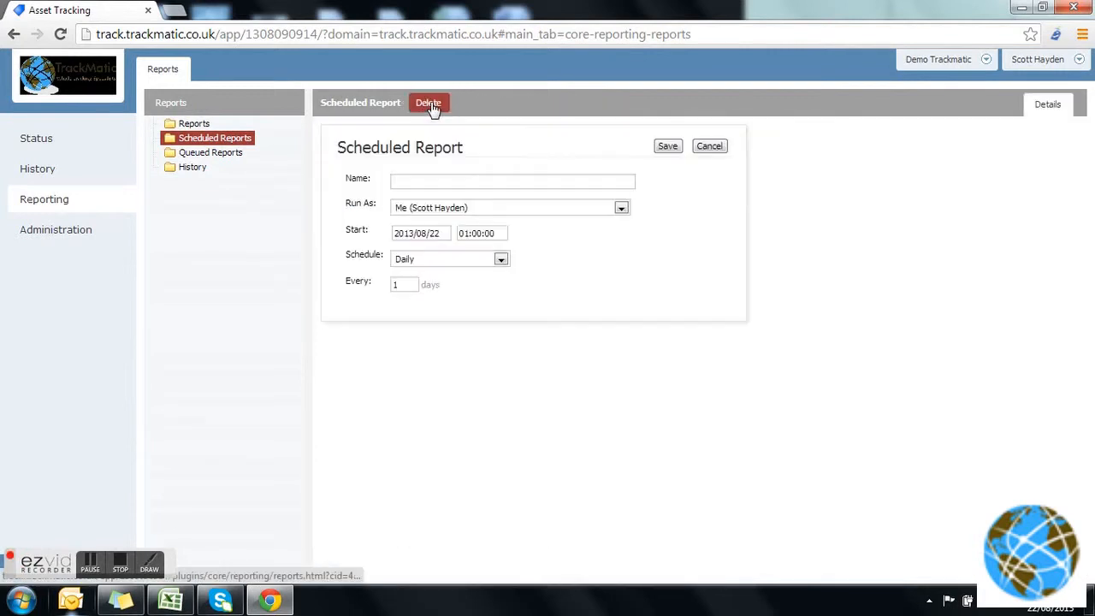
click(437, 180)
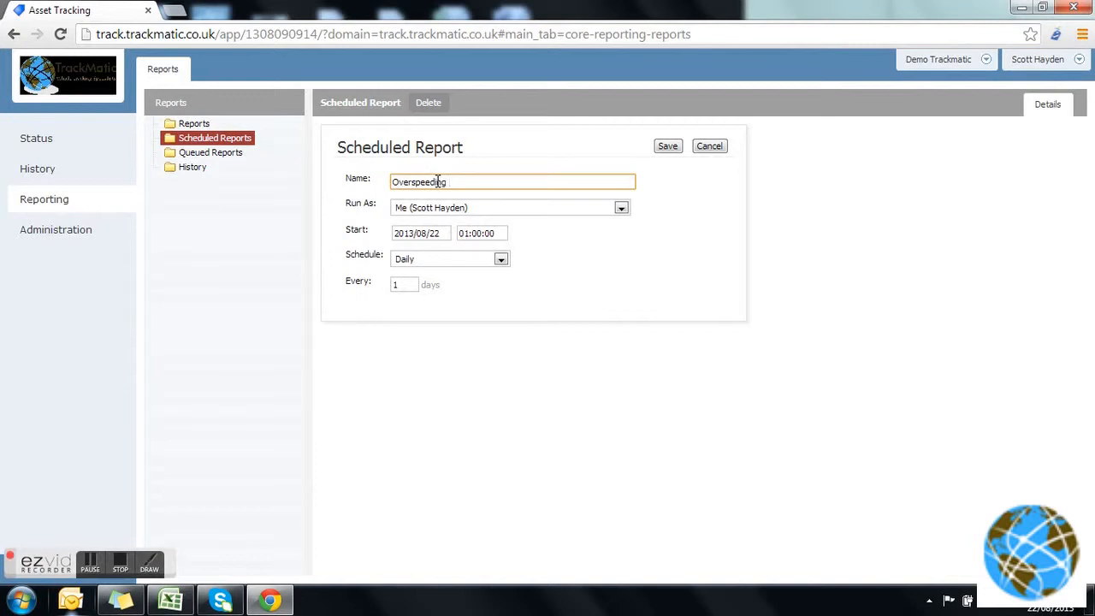
key(BackSpace)
key(BackSpace)
key(BackSpace)
key(BackSpace)
key(BackSpace)
key(BackSpace)
key(BackSpace)
key(BackSpace)
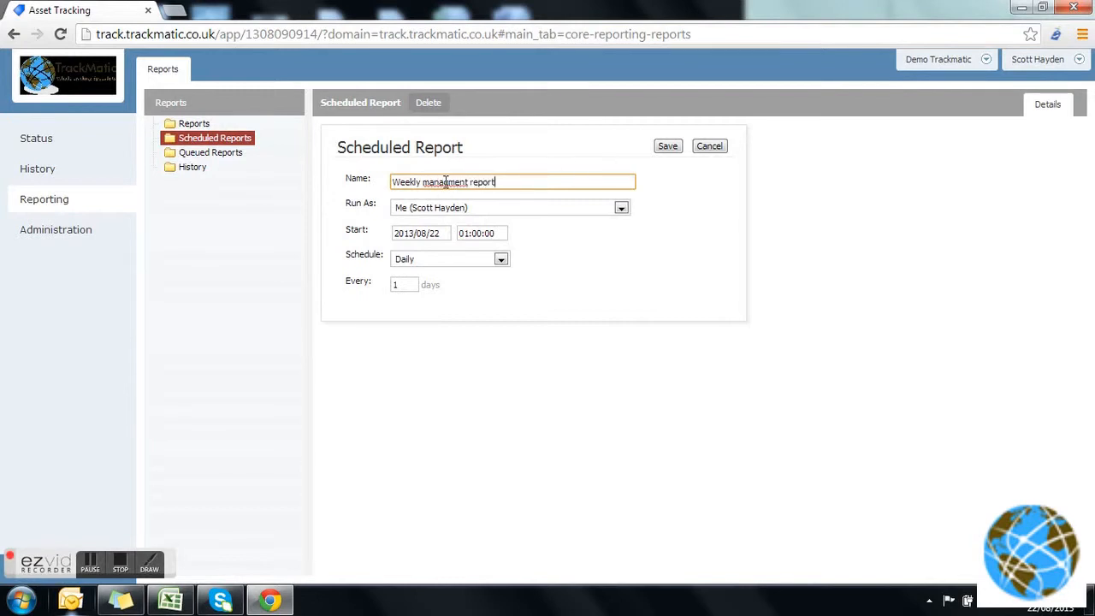
click(448, 187)
text(e)
Set the scheduled report's start to 2013/08/26 at 09:00:00.
click(621, 210)
click(667, 222)
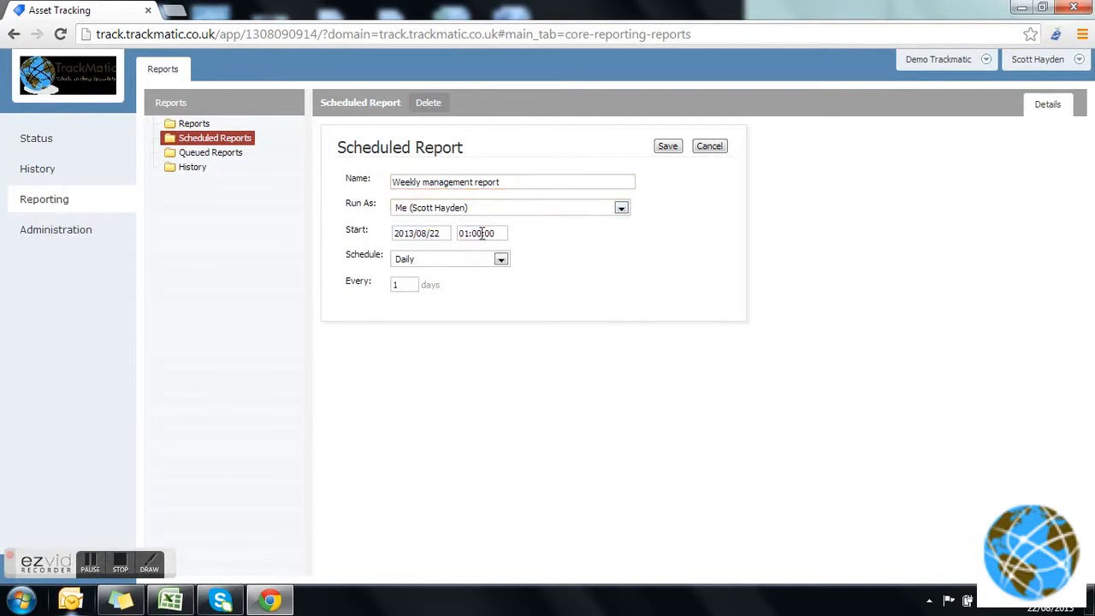
click(438, 232)
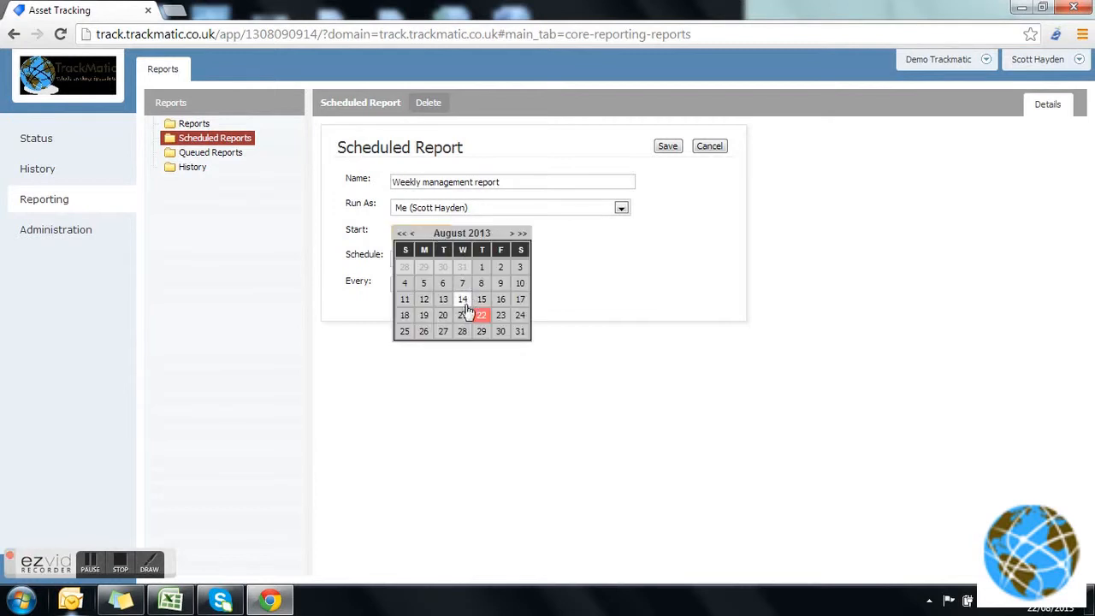
click(432, 334)
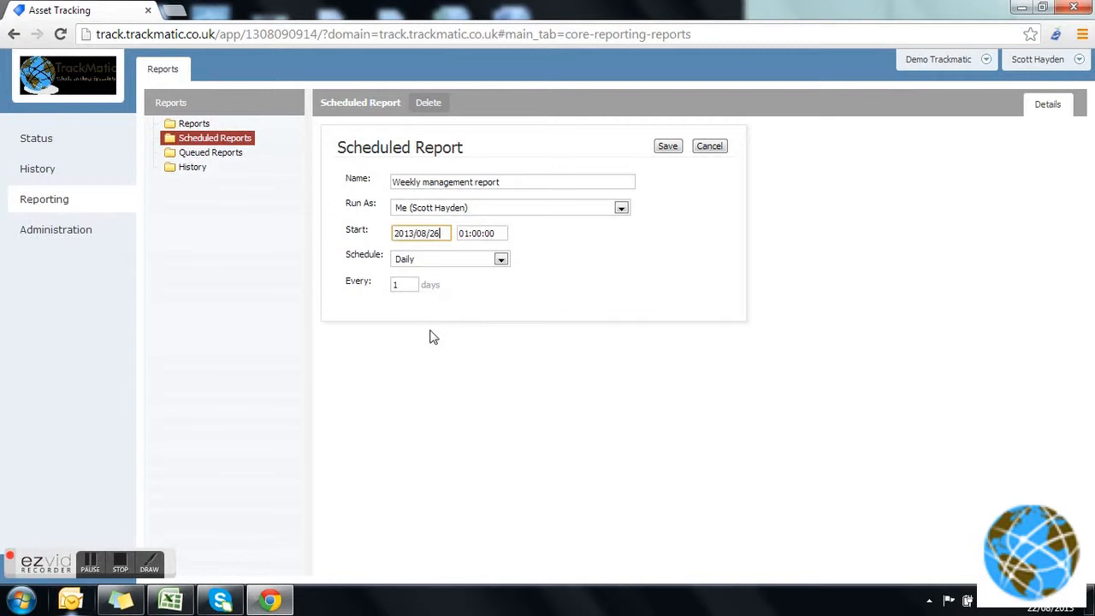
click(502, 236)
drag(502, 236, 440, 234)
key(BackSpace)
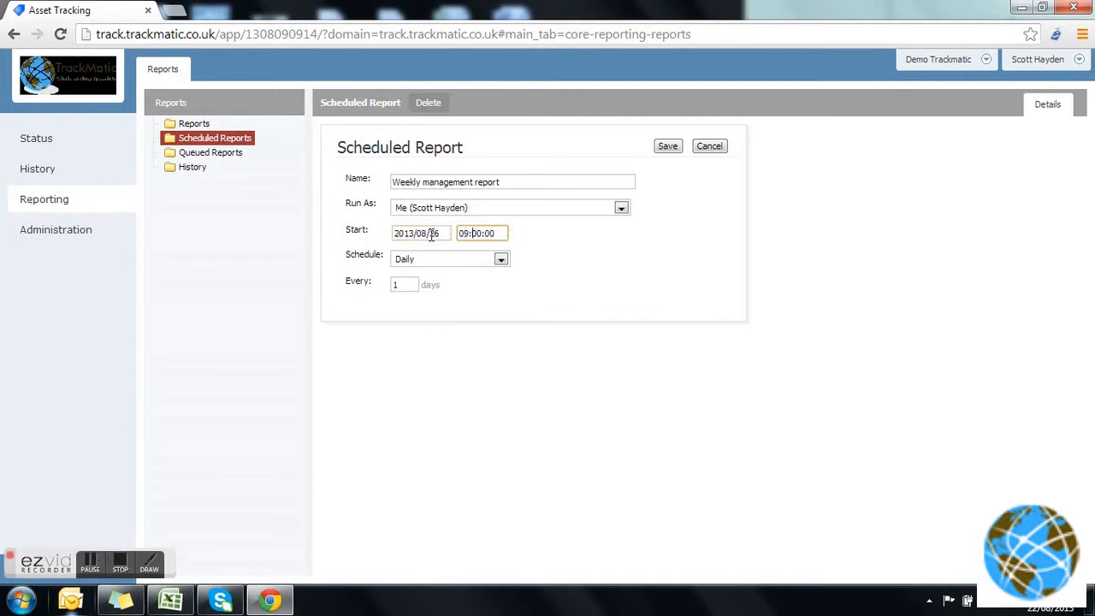
text(09)
click(637, 245)
Schedule the report to run weekly on Monday and save the scheduled report's settings.
click(502, 259)
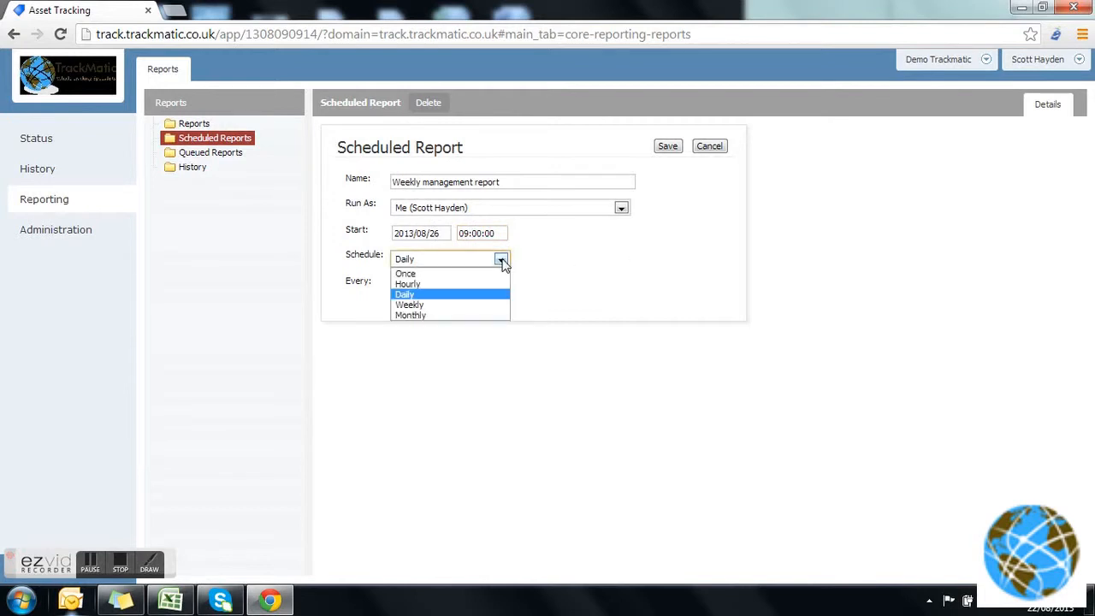
click(483, 305)
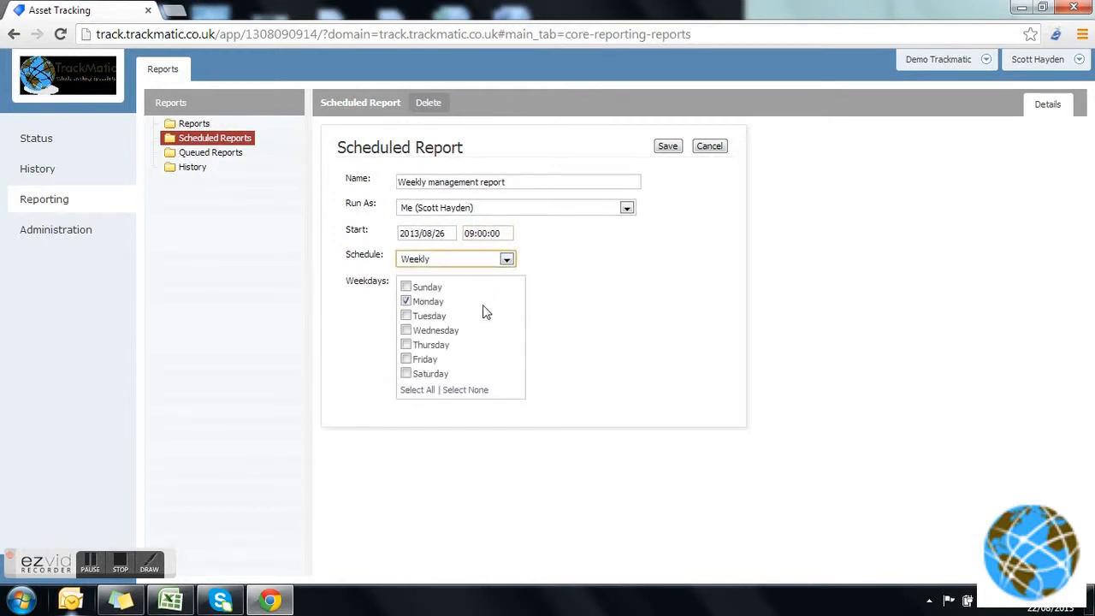
click(407, 302)
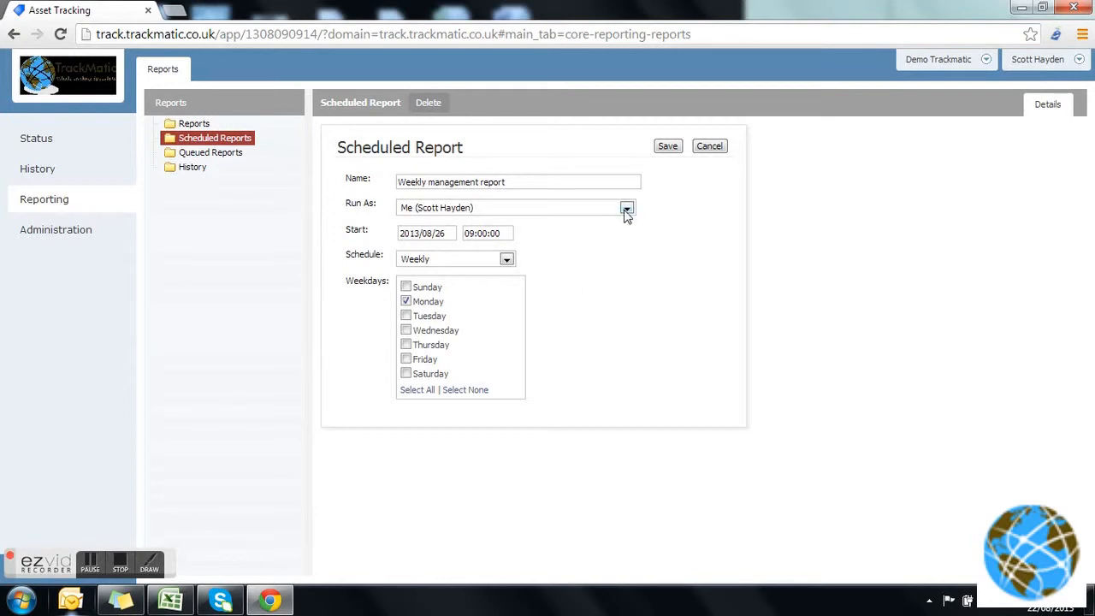
click(666, 150)
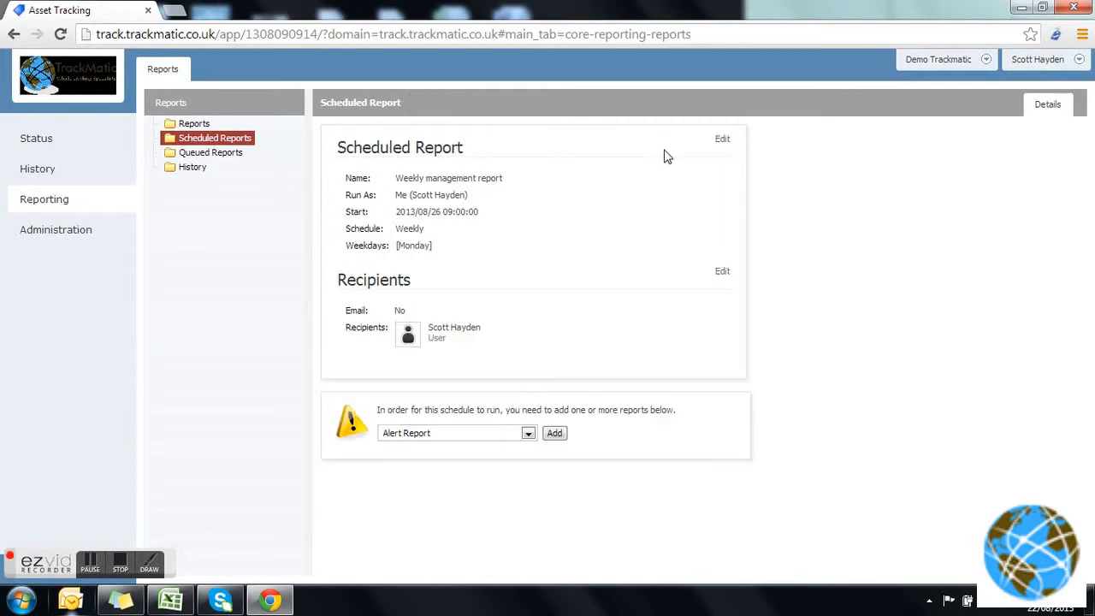
Enable email delivery for the scheduled report, keep the existing recipient, and save the recipient settings.
click(722, 273)
click(425, 315)
click(409, 340)
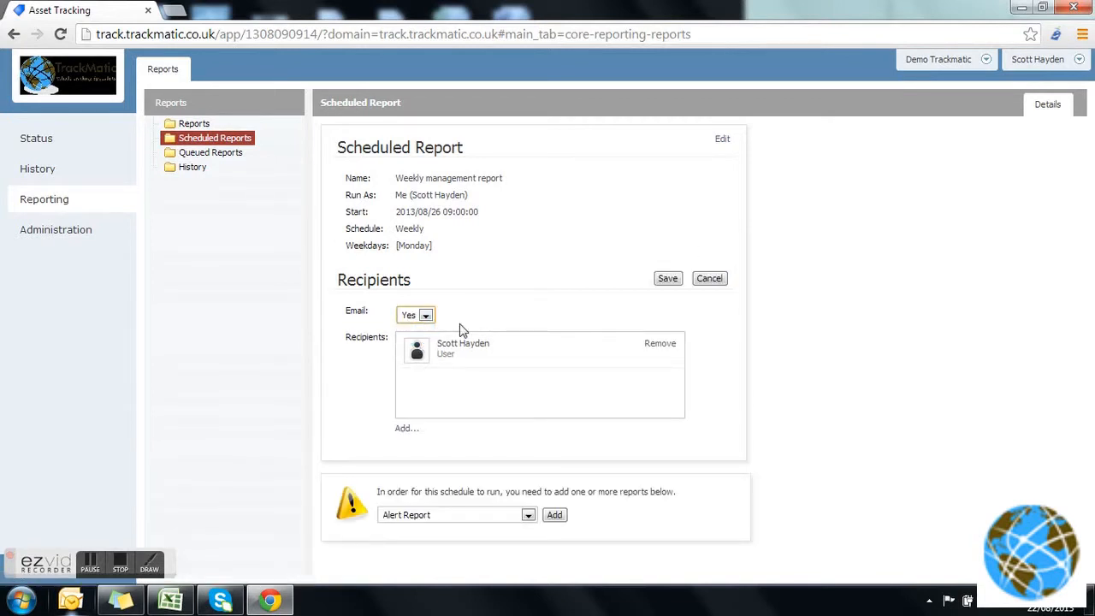
click(404, 433)
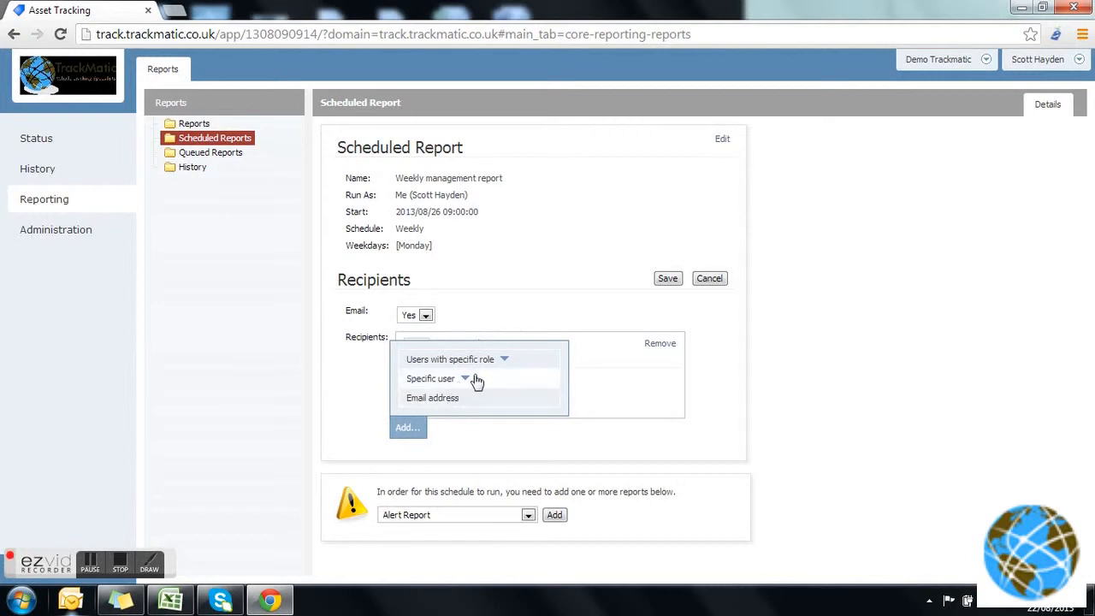
click(552, 318)
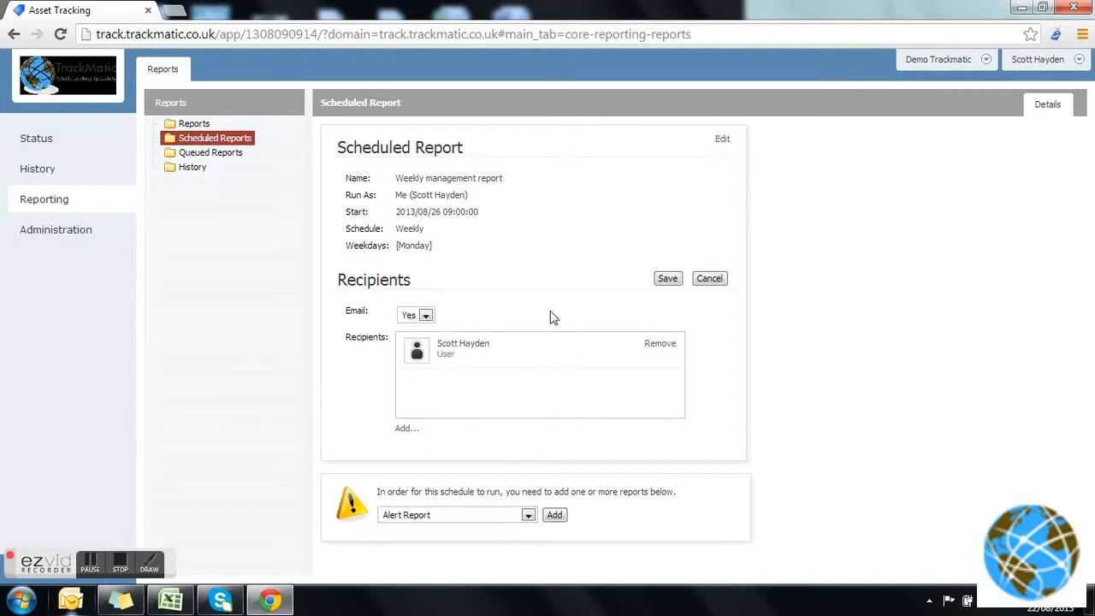
click(668, 280)
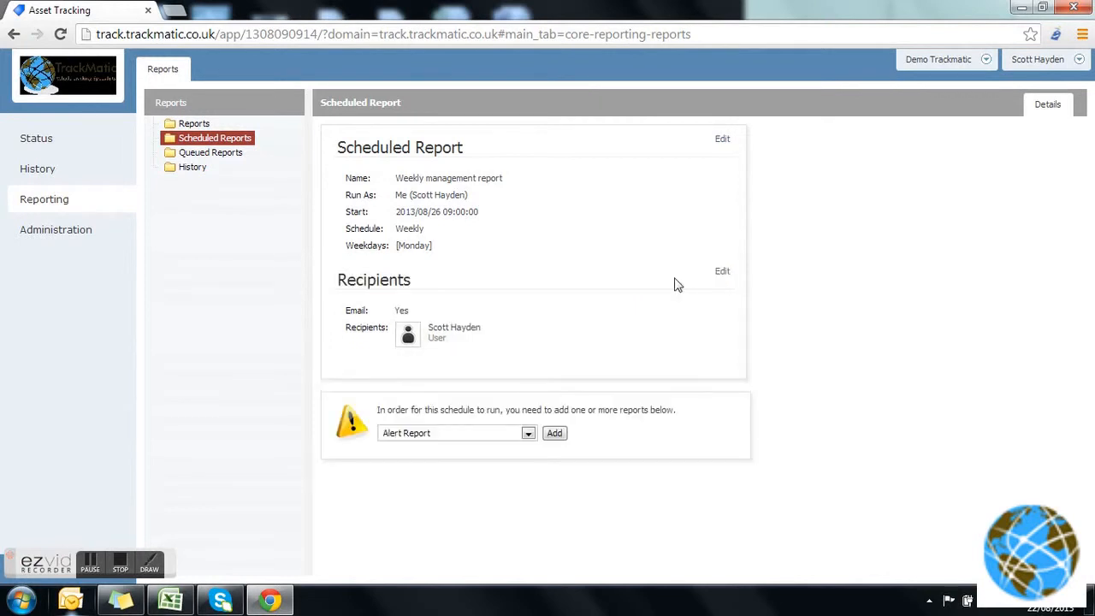
Add an Alert Report to the weekly management schedule.
click(528, 433)
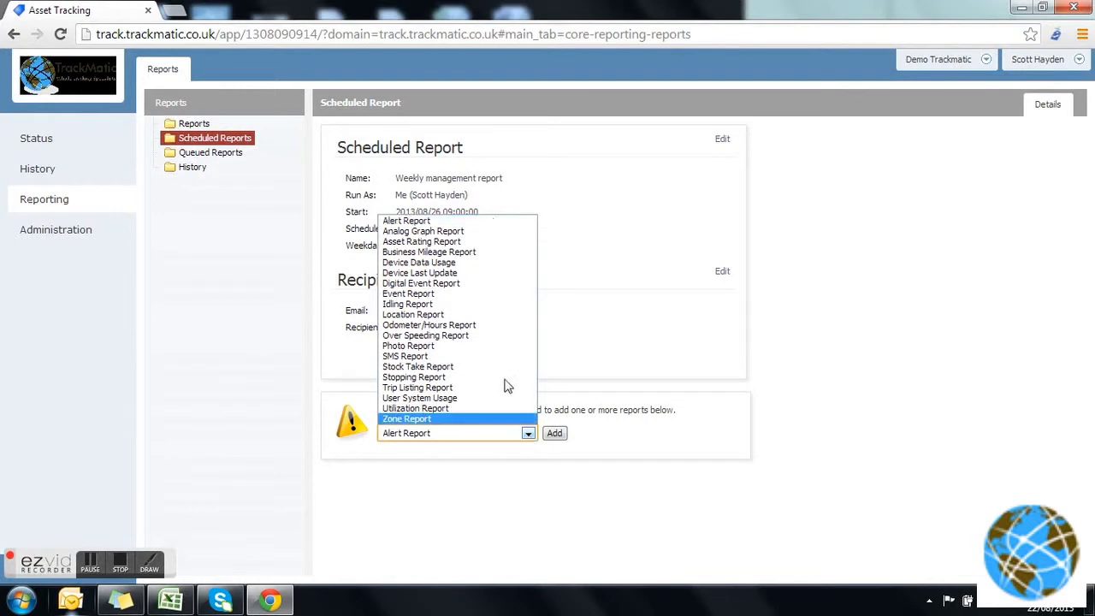
click(484, 237)
click(528, 434)
click(458, 223)
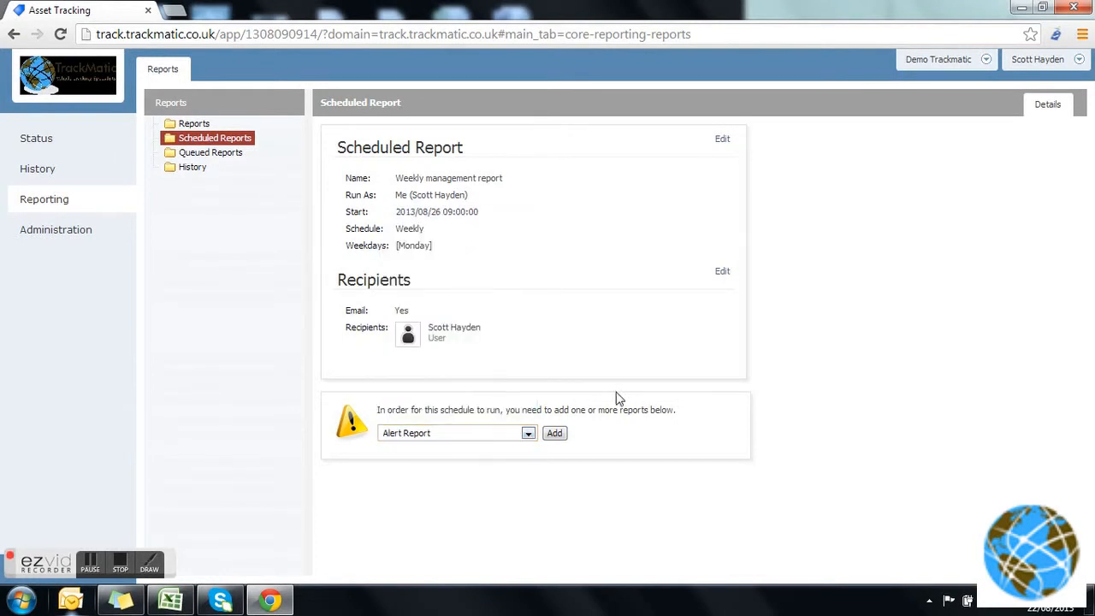
click(556, 434)
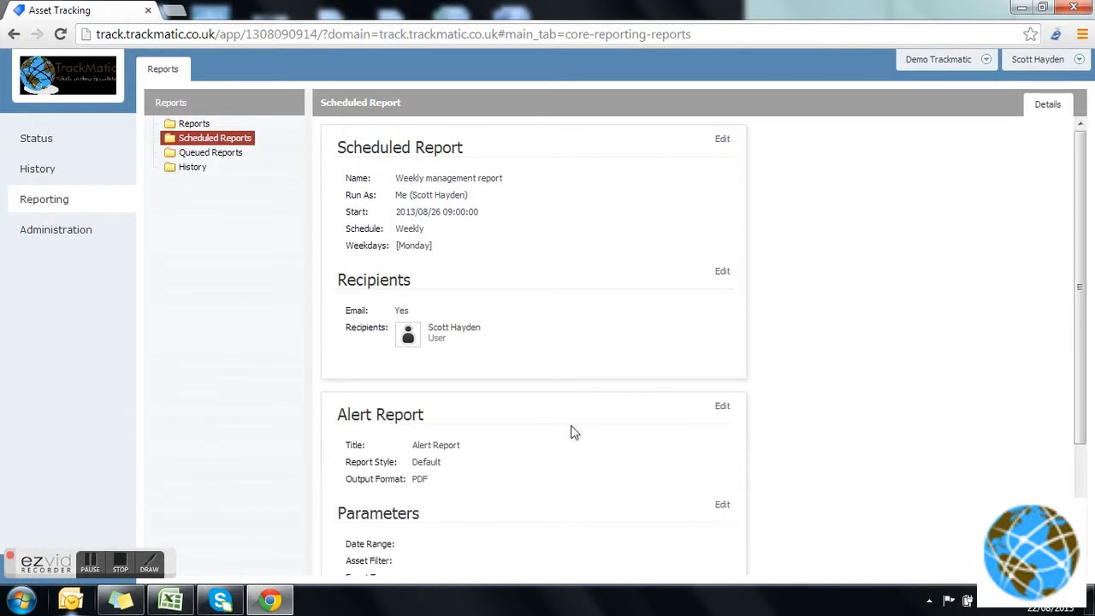
Open the Alert Report's details for editing and examine the available report styles and output formats.
drag(1090, 334, 1088, 450)
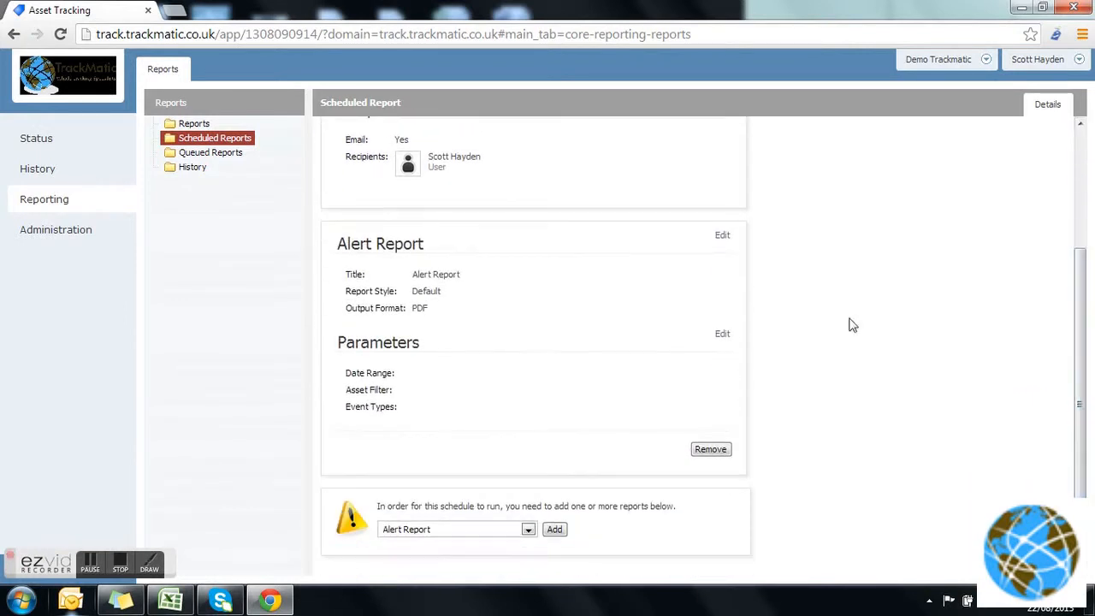
click(723, 236)
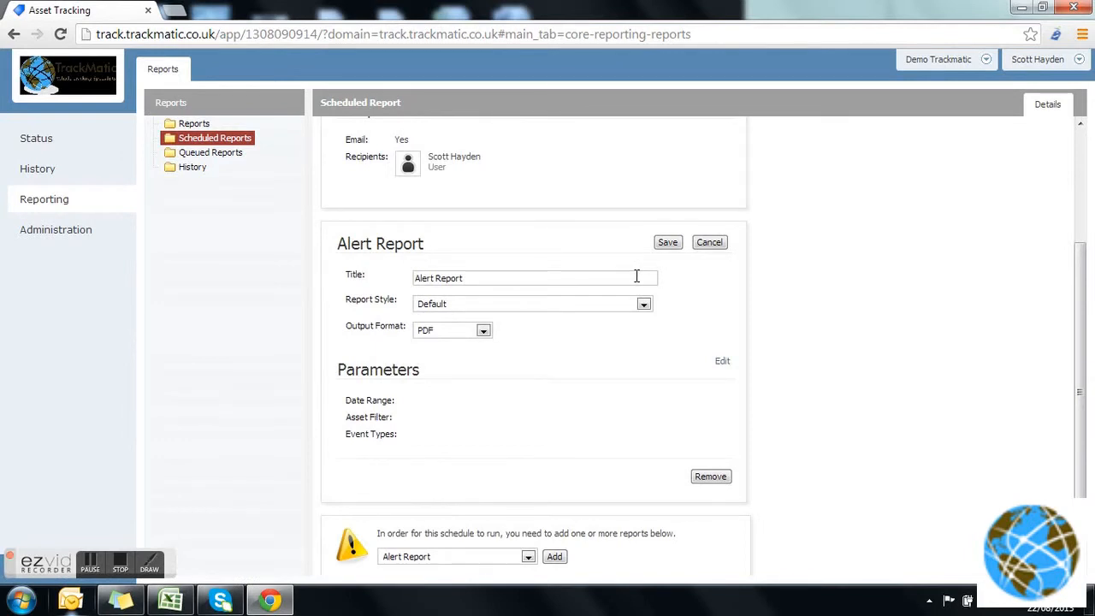
click(646, 305)
click(514, 331)
click(476, 337)
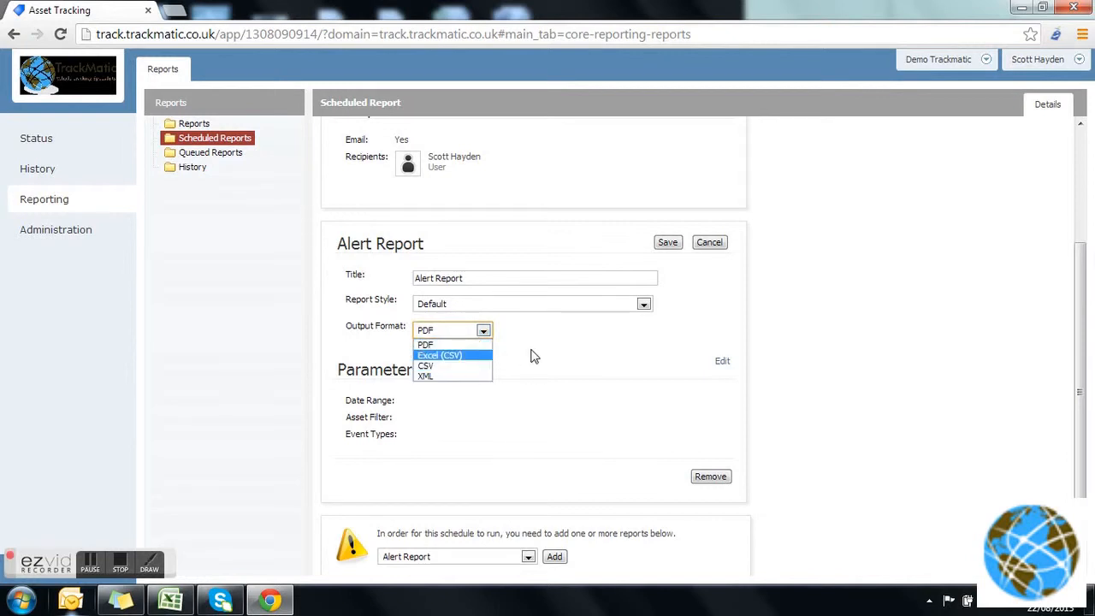
click(531, 355)
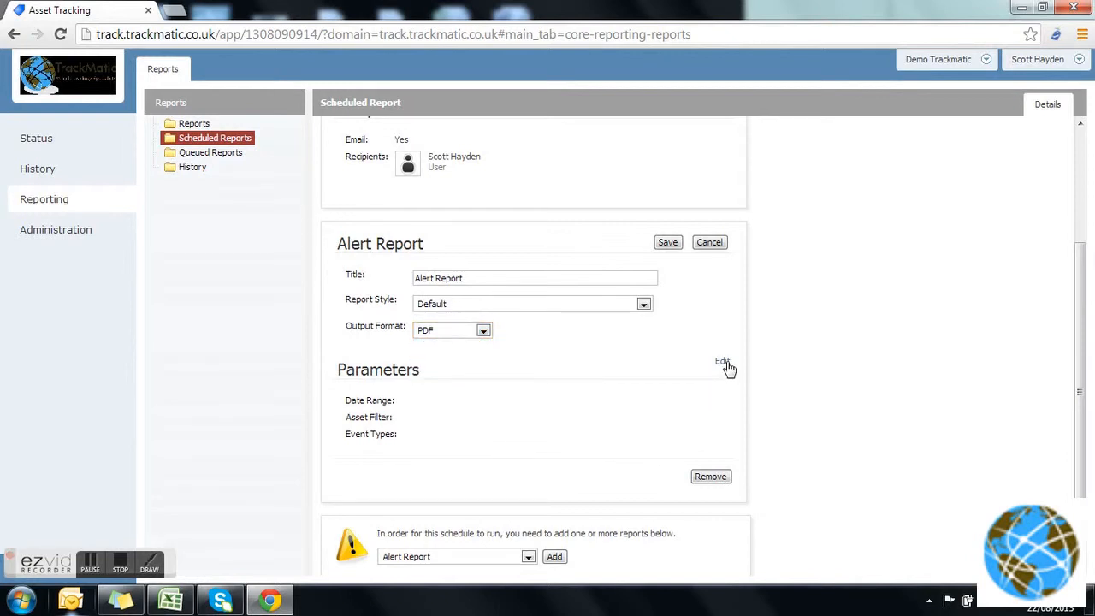
Set the date range in the Alert Report's parameters to Last 7 Days.
click(723, 364)
click(637, 406)
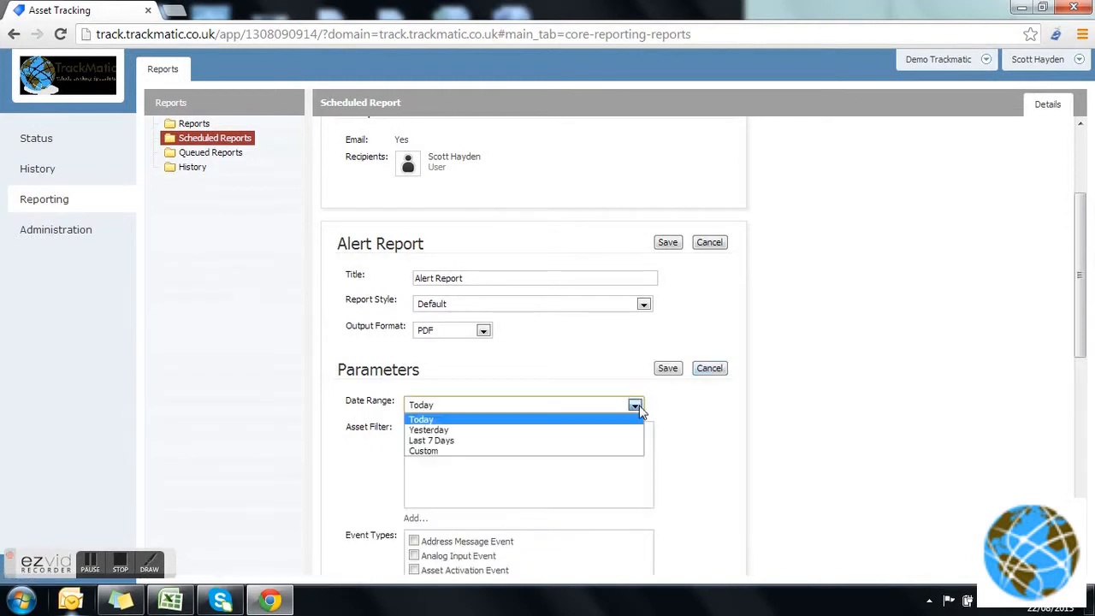
click(623, 441)
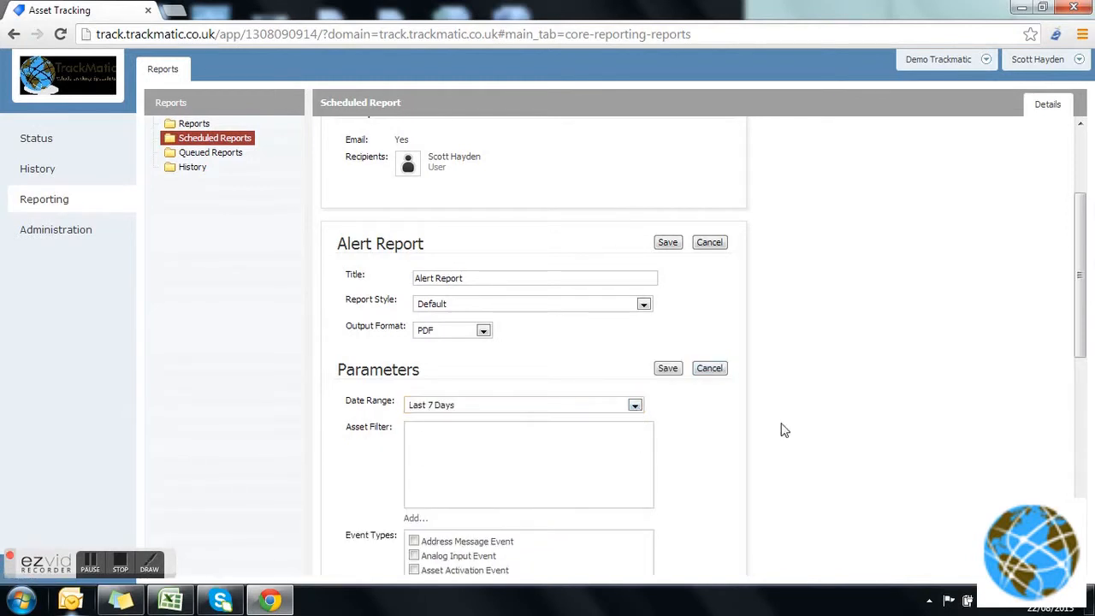
drag(1085, 311, 1085, 398)
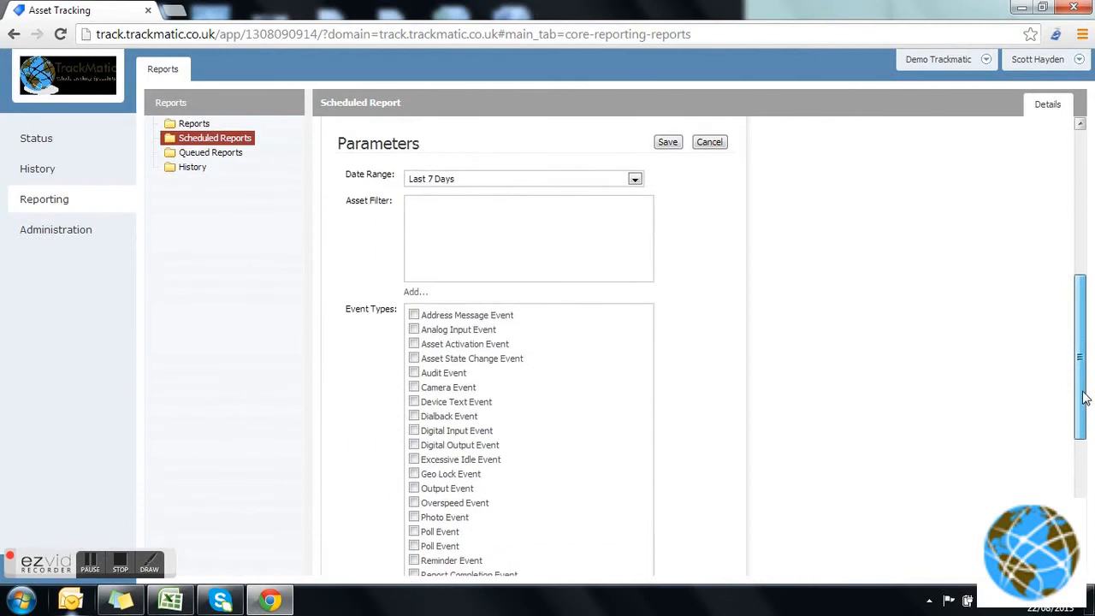
click(417, 292)
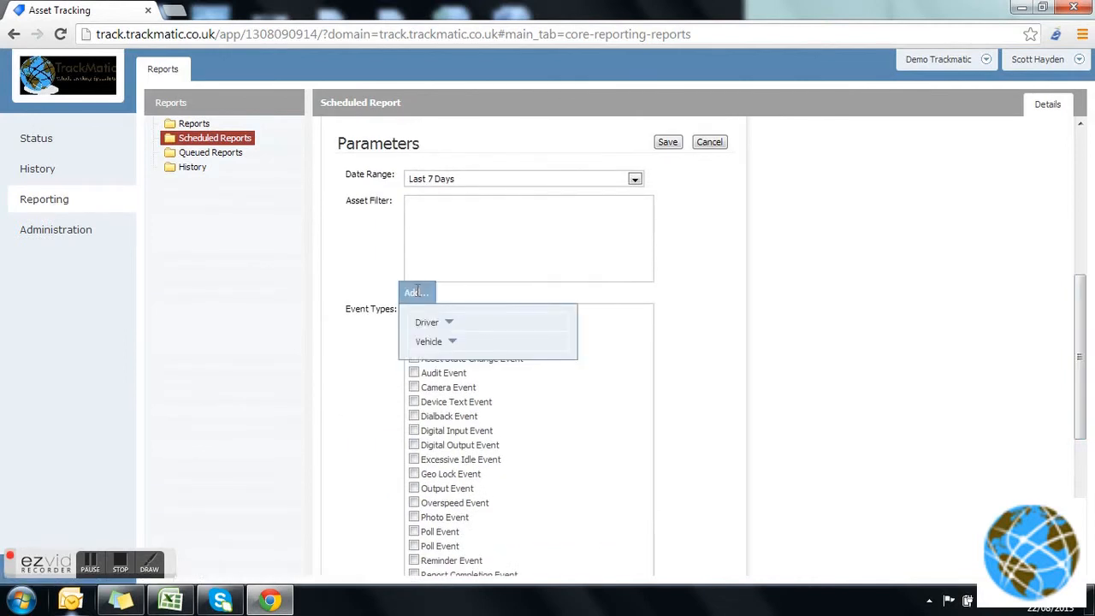
click(451, 343)
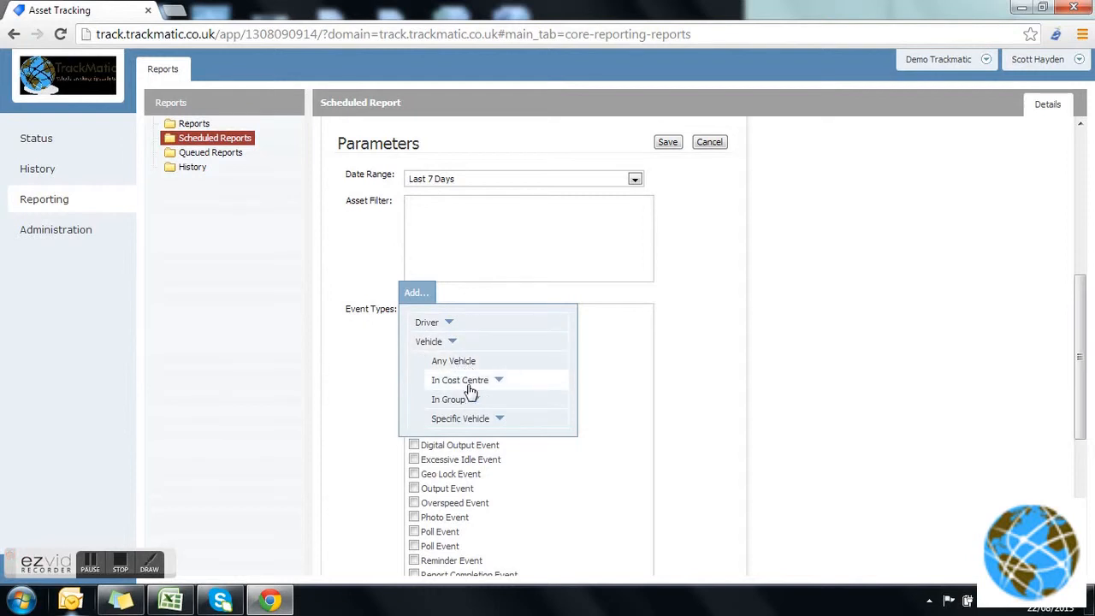
click(497, 421)
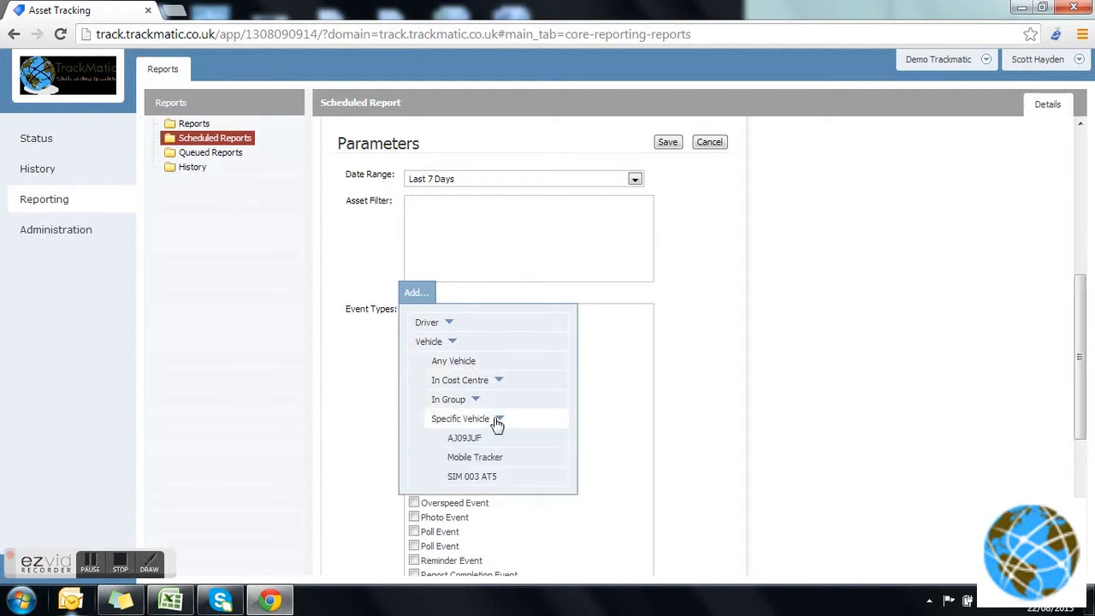
click(646, 389)
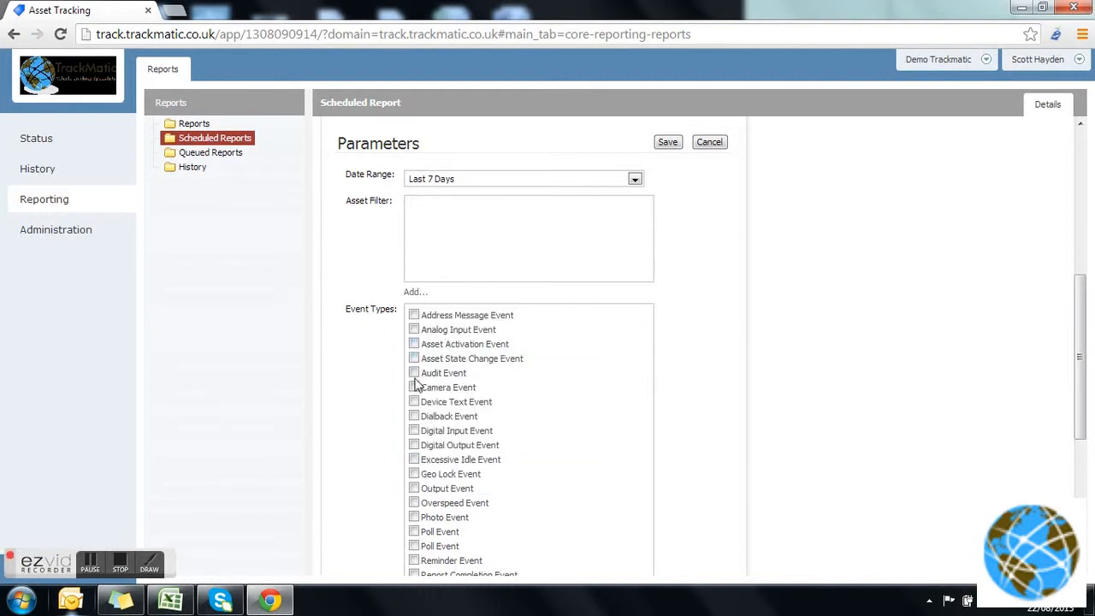
Add Any Vehicle to the Alert Report's asset filter.
click(418, 291)
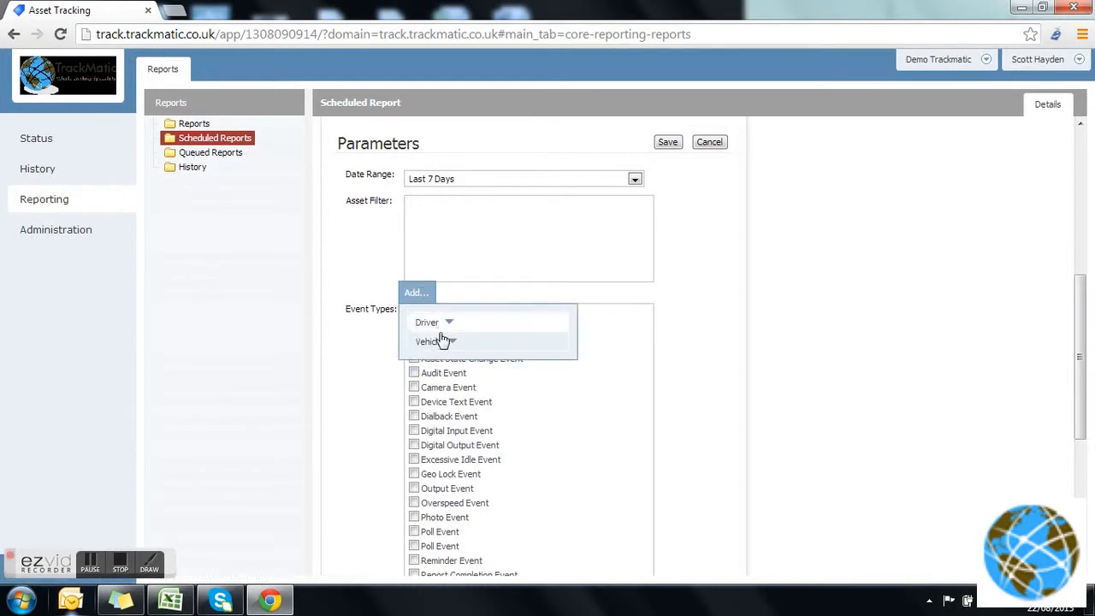
click(442, 342)
click(446, 361)
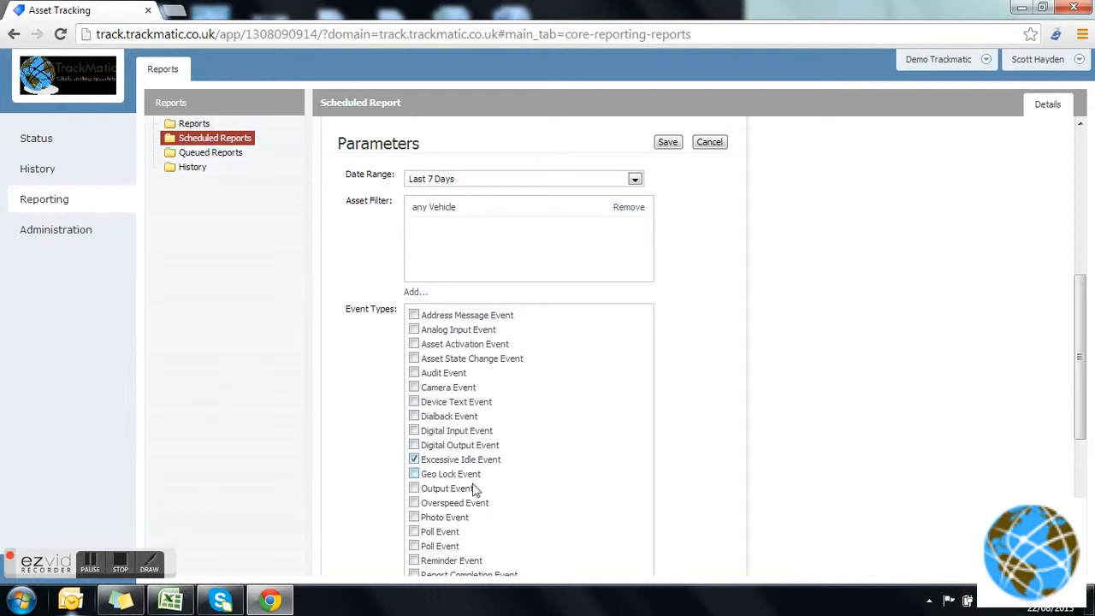
Include Excessive Idle Event and Overspeed Event in the Alert Report's event types.
drag(1080, 366, 1083, 425)
click(413, 329)
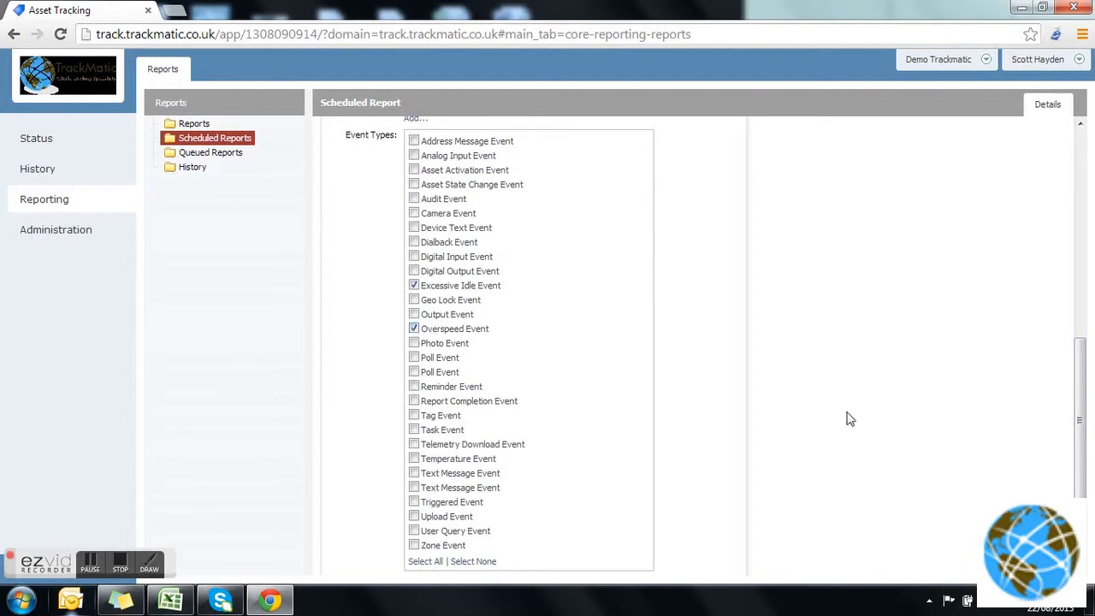
scroll(1078, 444, down, 2)
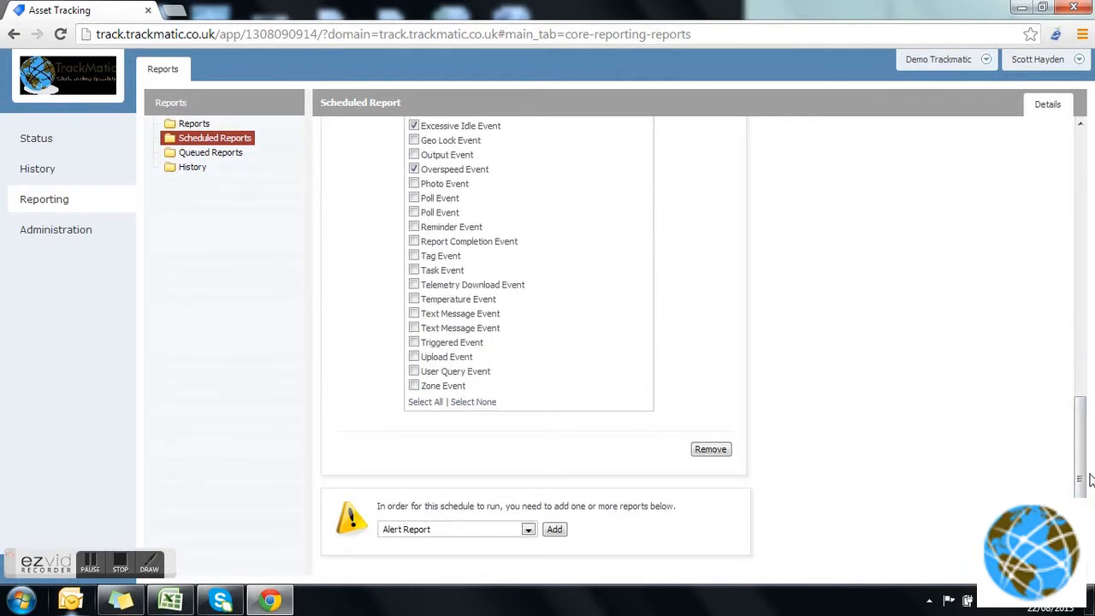
Save the Alert Report's parameters and add a Zone Report to the scheduled report.
drag(1079, 438, 1075, 342)
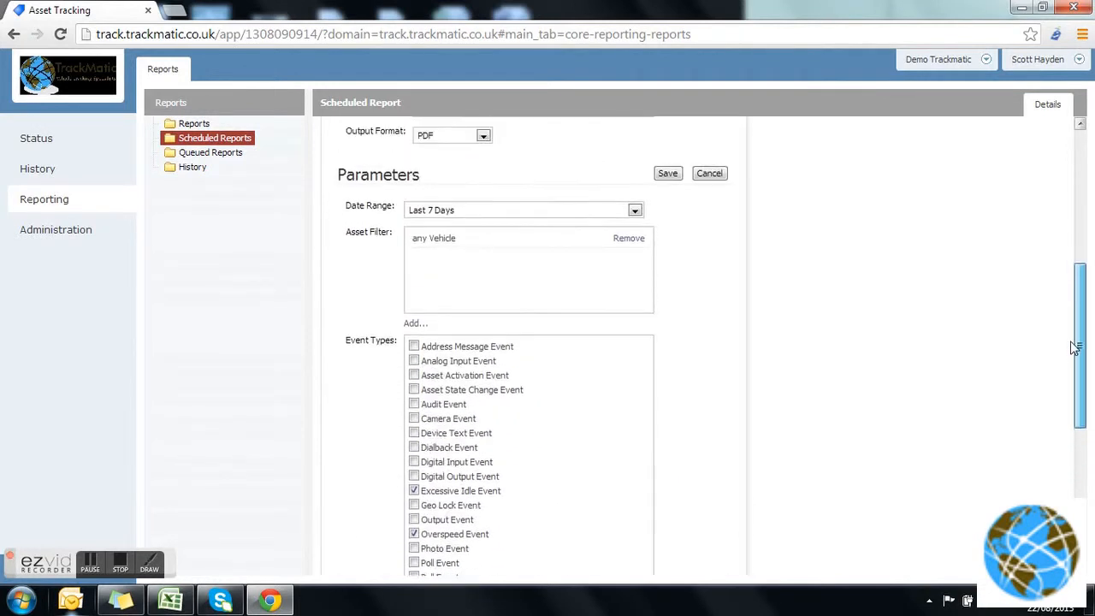
click(668, 175)
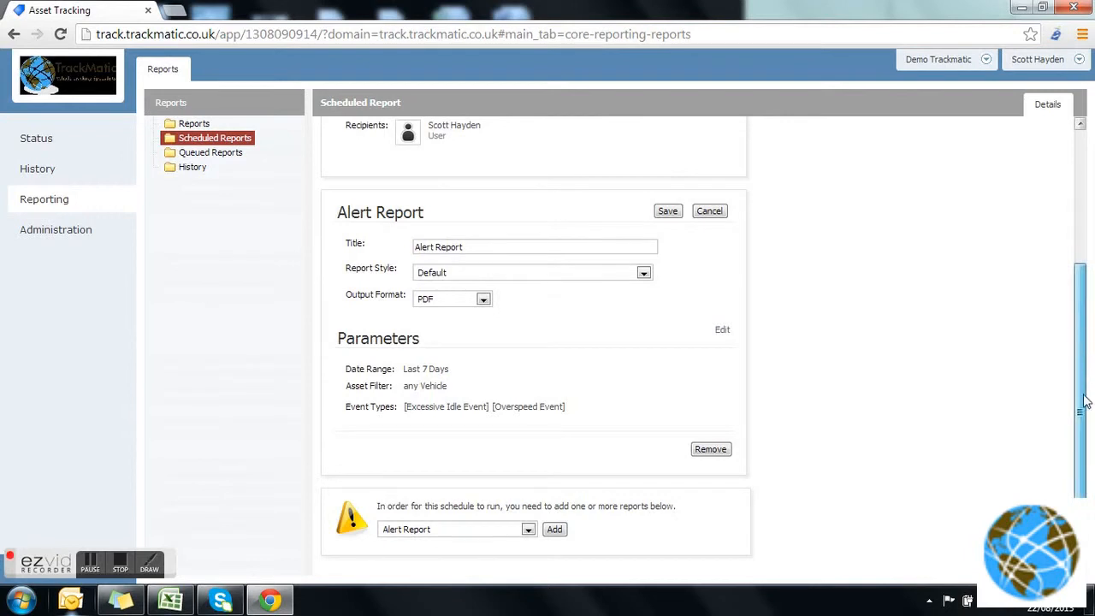
click(530, 530)
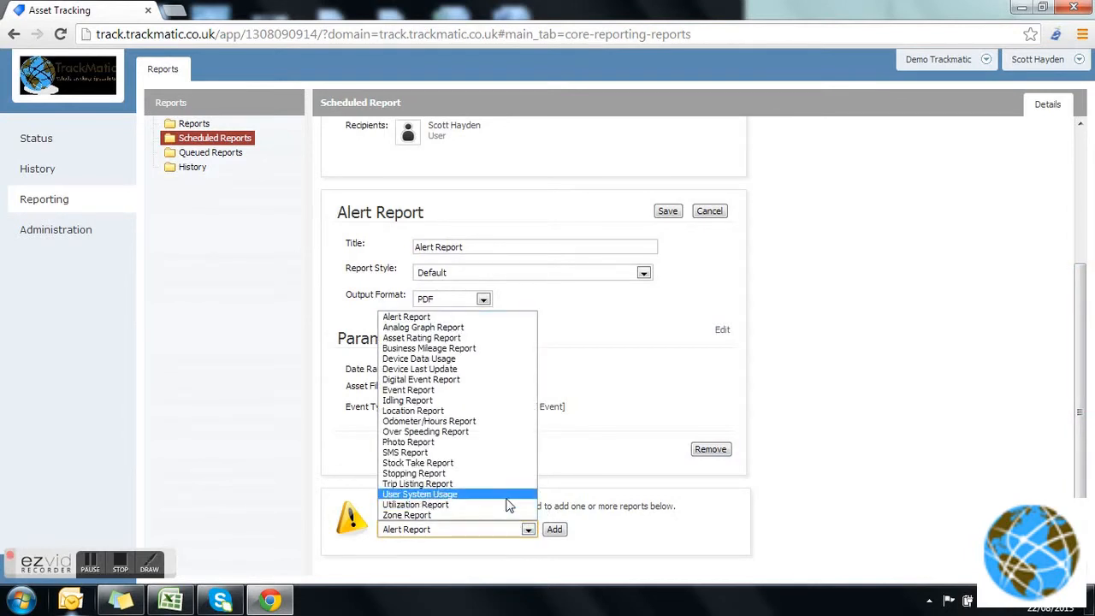
click(504, 515)
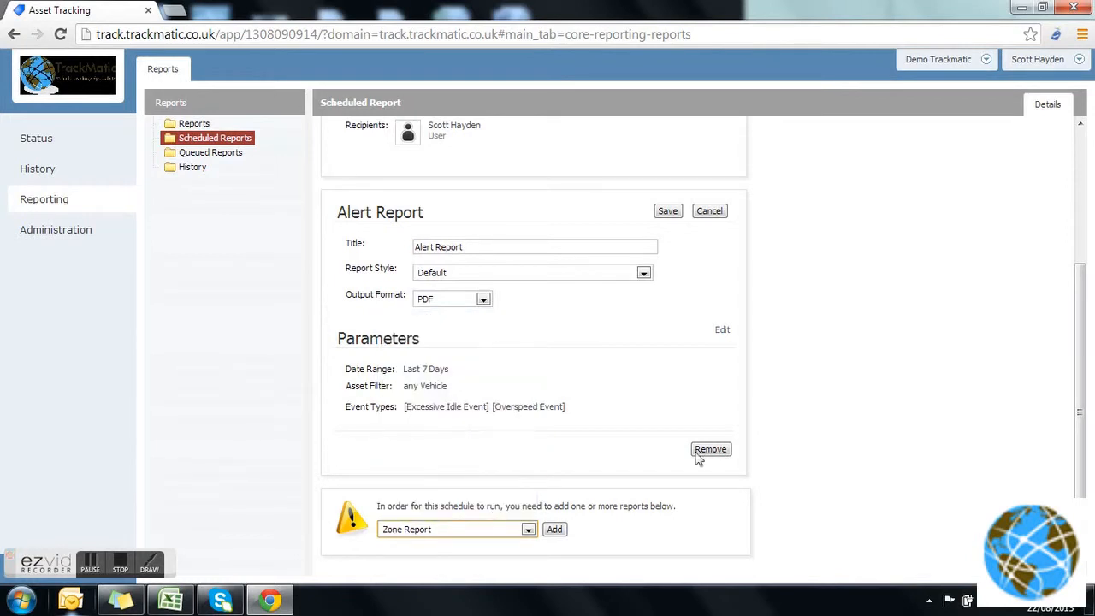
click(564, 530)
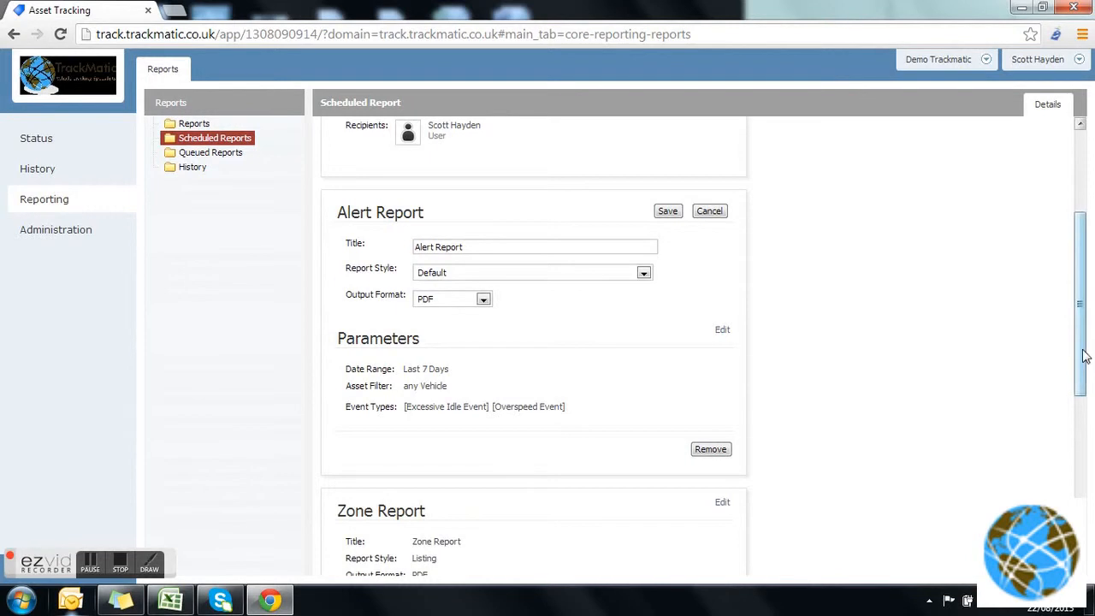
Open the Zone Report's details for editing and choose the Listing report style with PDF output format.
scroll(1076, 428, down, 1)
scroll(1076, 428, down, 3)
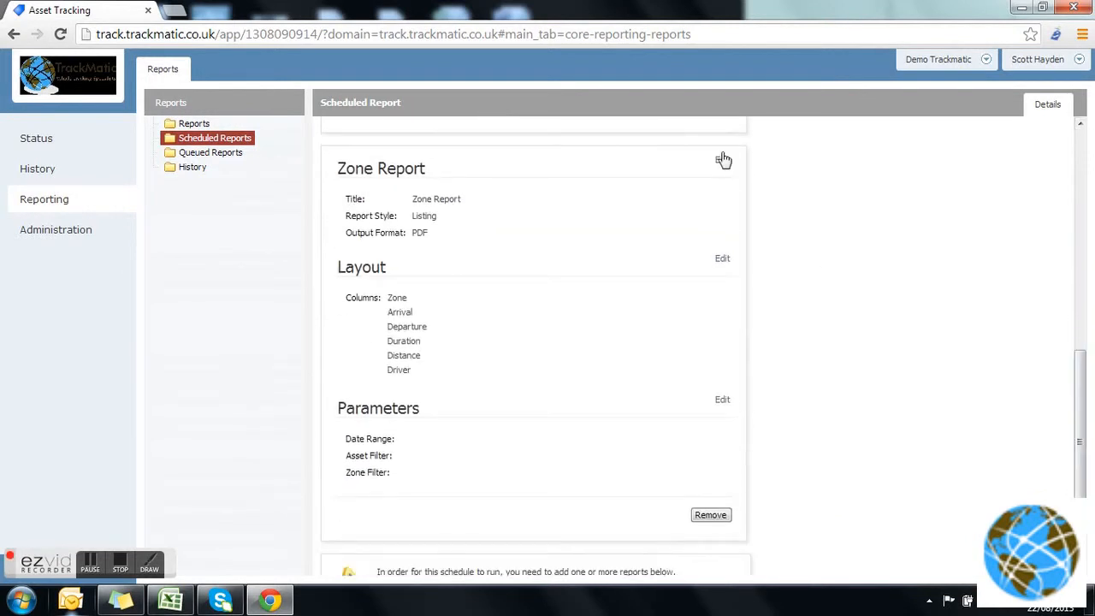
click(723, 162)
click(646, 227)
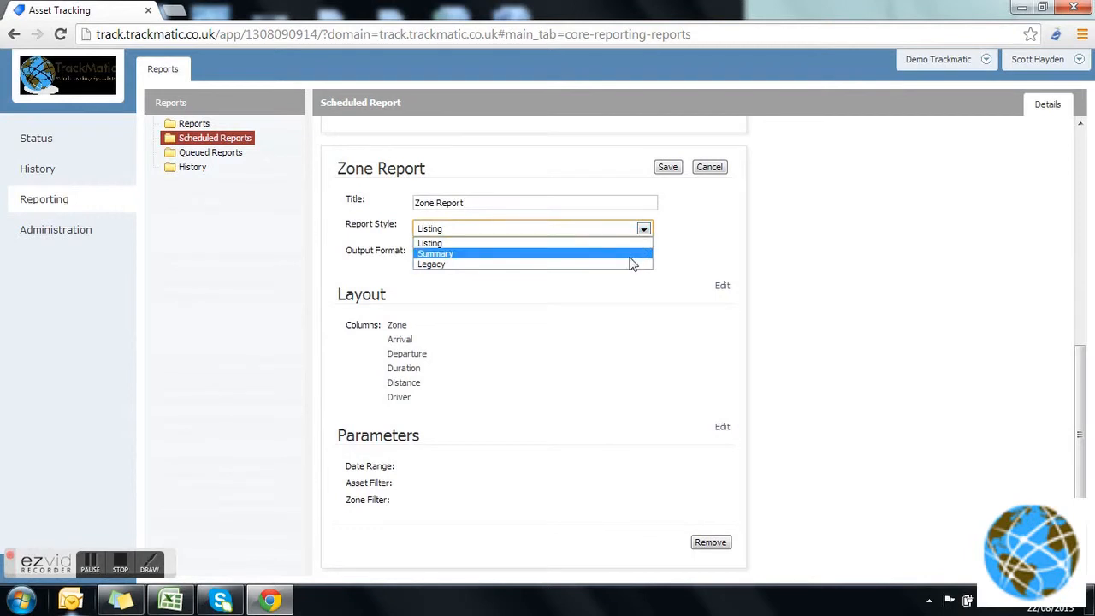
click(633, 244)
click(484, 255)
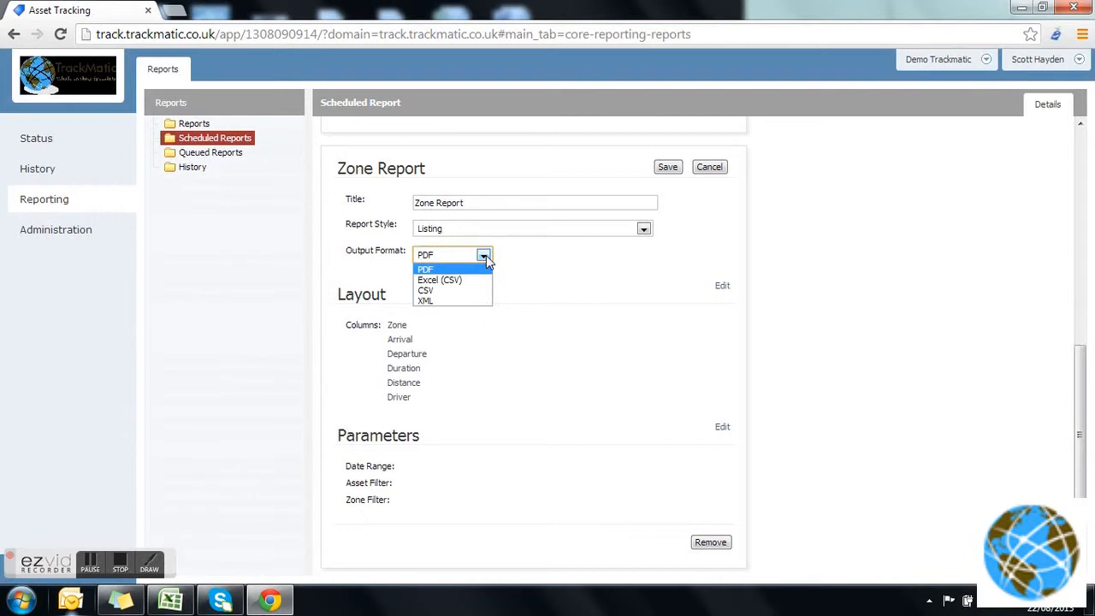
click(473, 273)
click(532, 285)
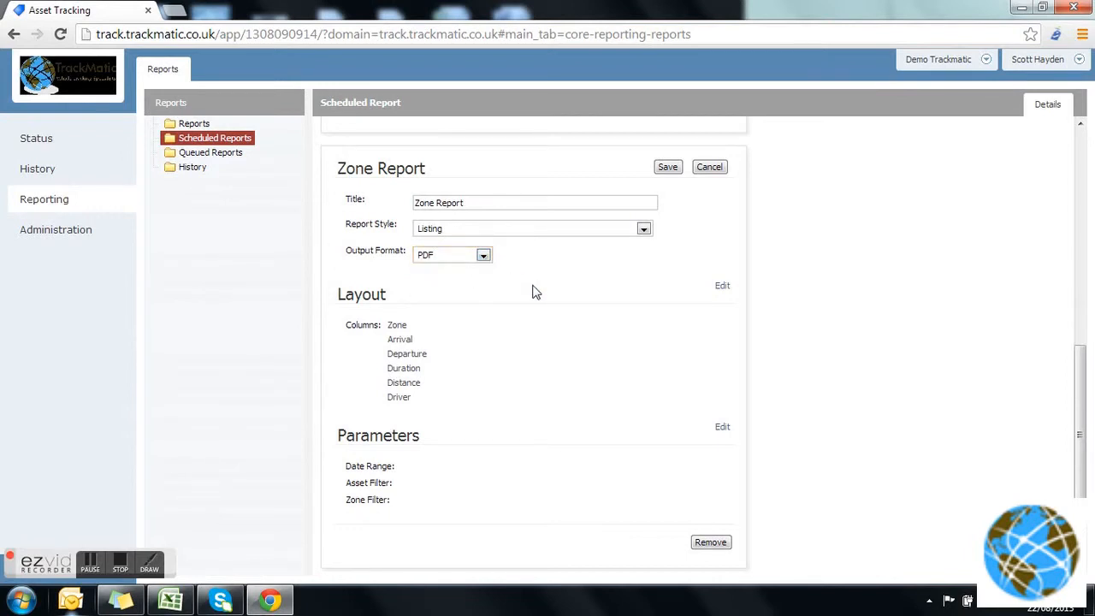
Remove the Driver column from the Zone Report's layout, save the layout and open the report's parameters for editing.
click(721, 288)
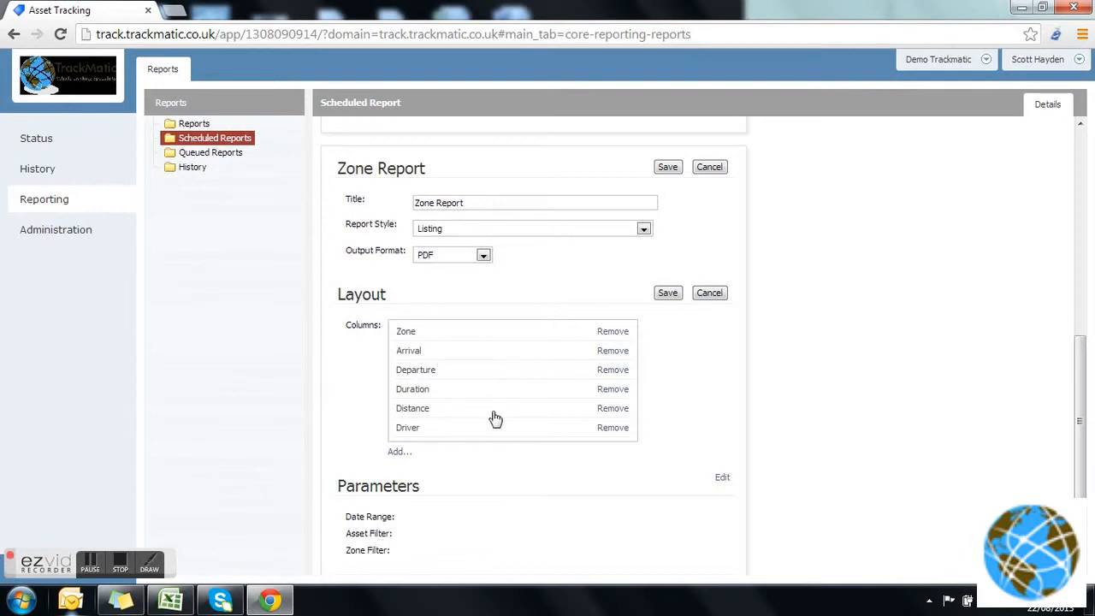
click(612, 428)
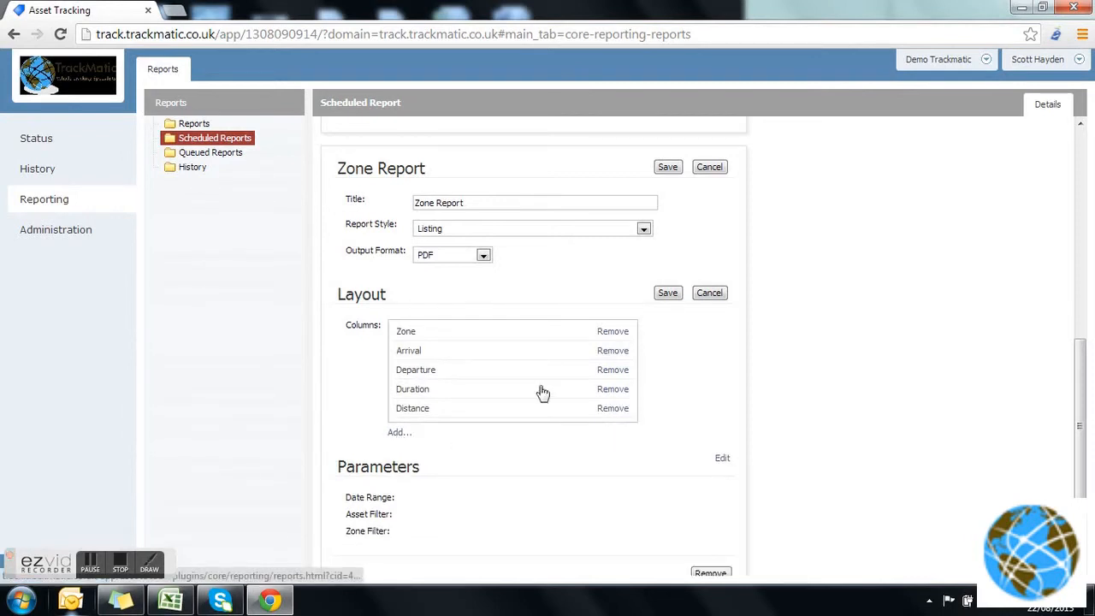
click(666, 293)
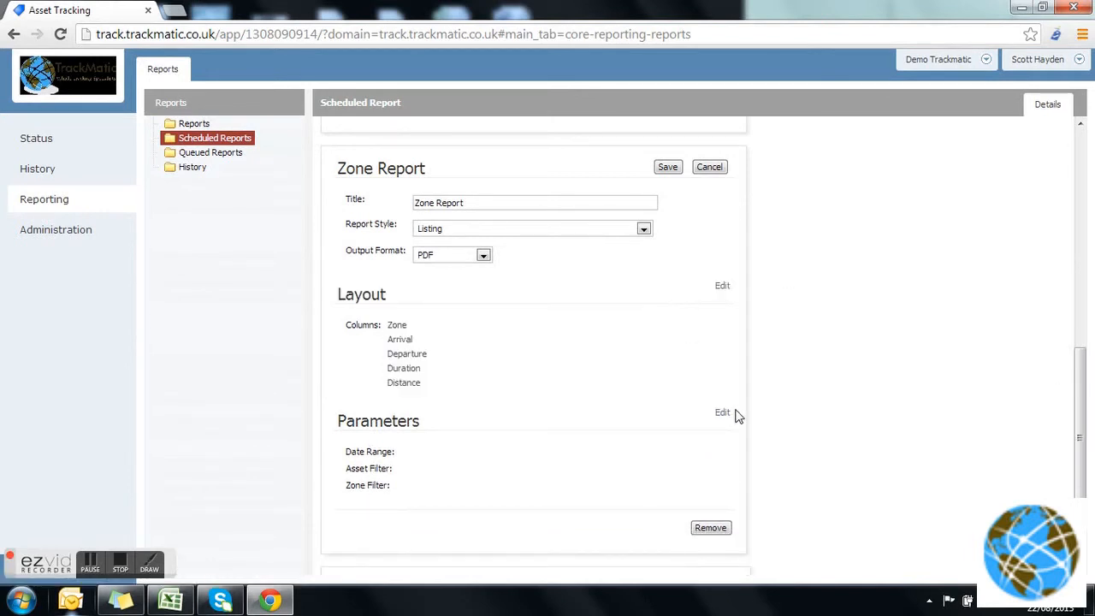
click(723, 414)
click(624, 460)
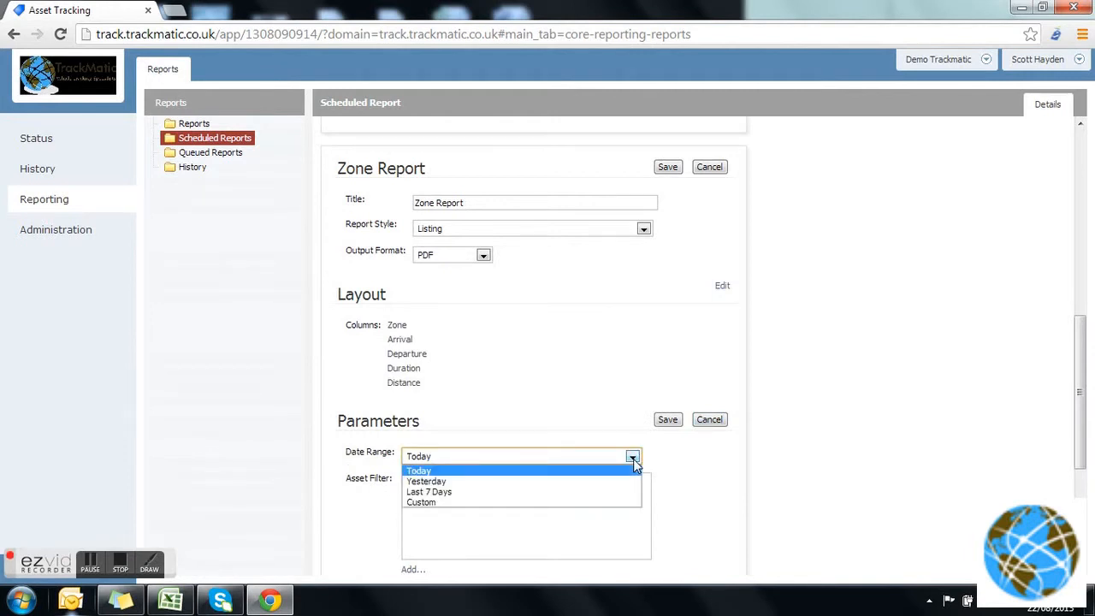
click(612, 504)
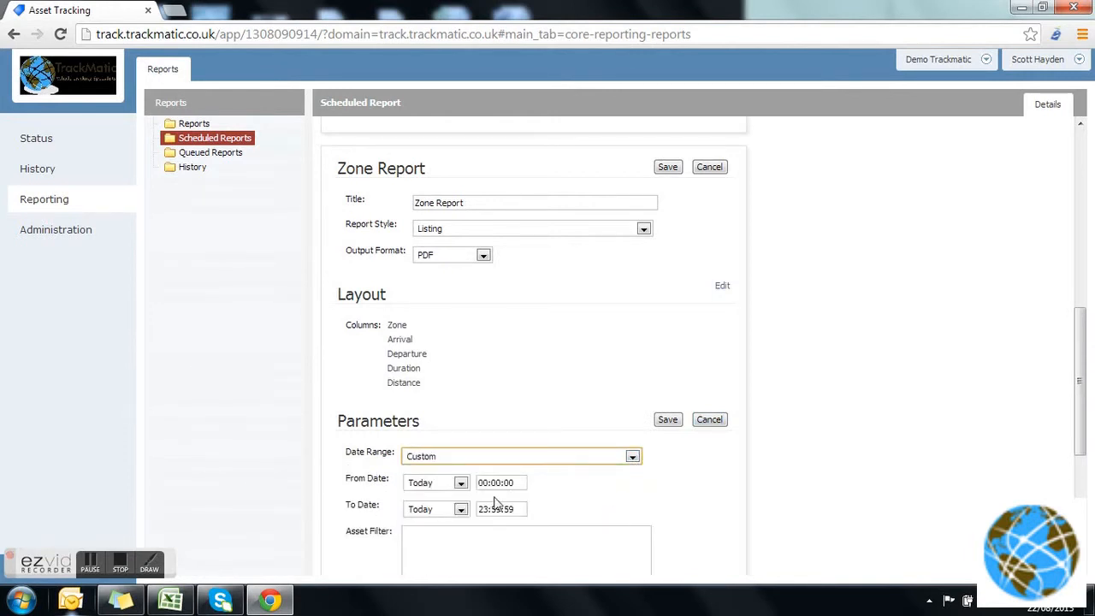
click(461, 482)
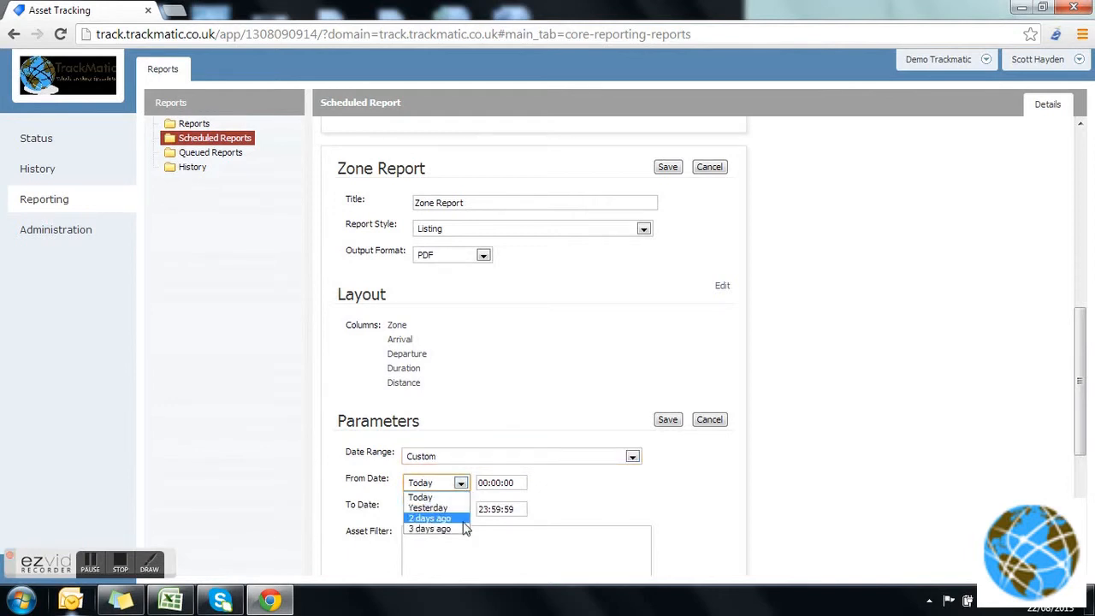
click(460, 484)
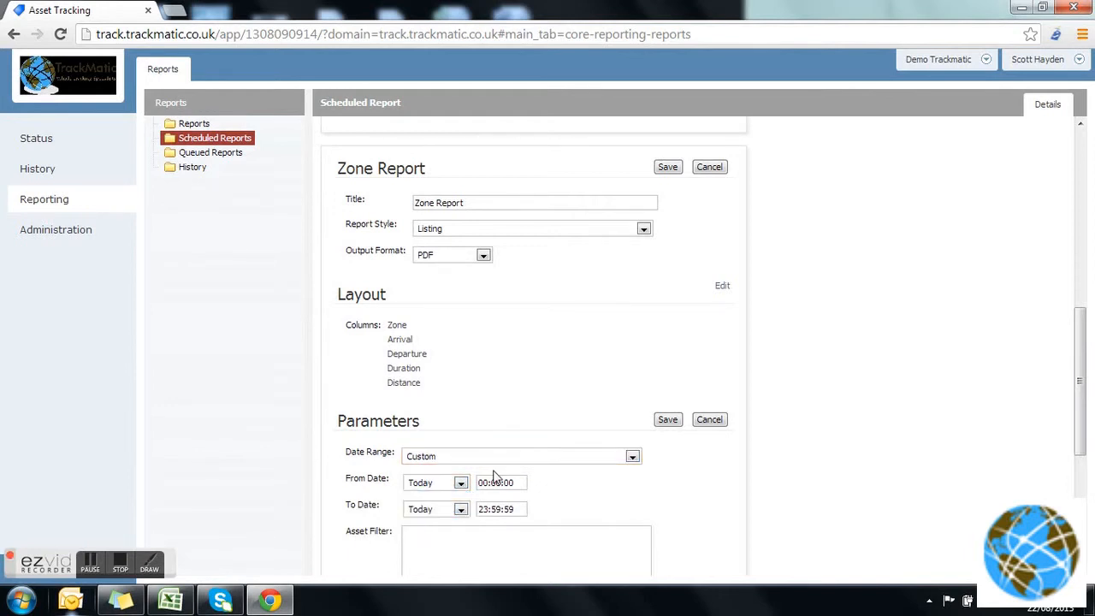
Set the Zone Report's date range to Last 7 Days and add Any Vehicle to its asset filter.
click(633, 459)
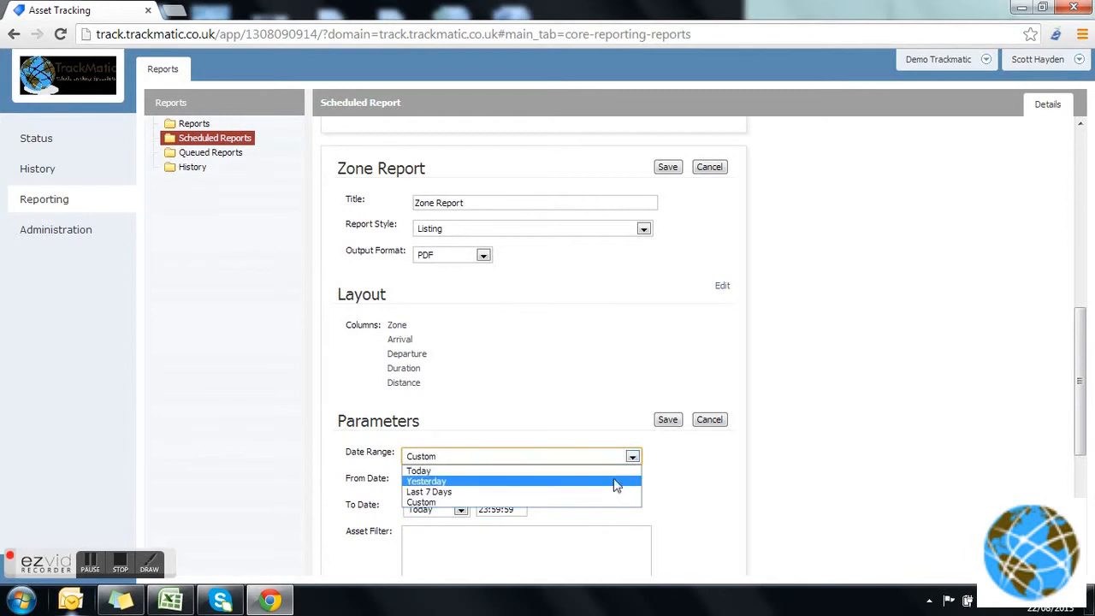
click(612, 491)
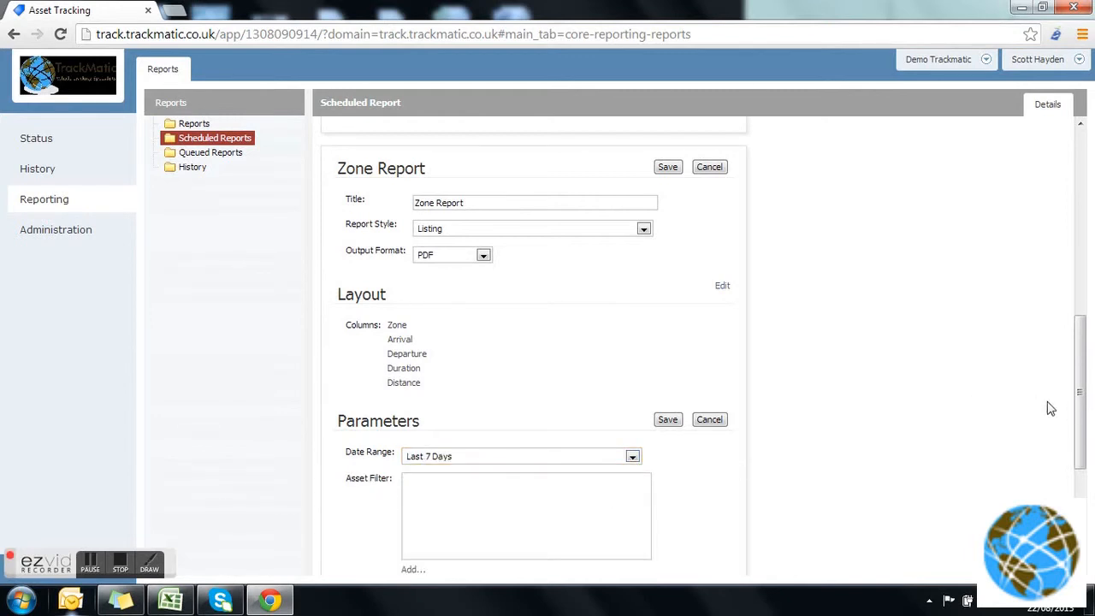
scroll(1079, 425, down, 3)
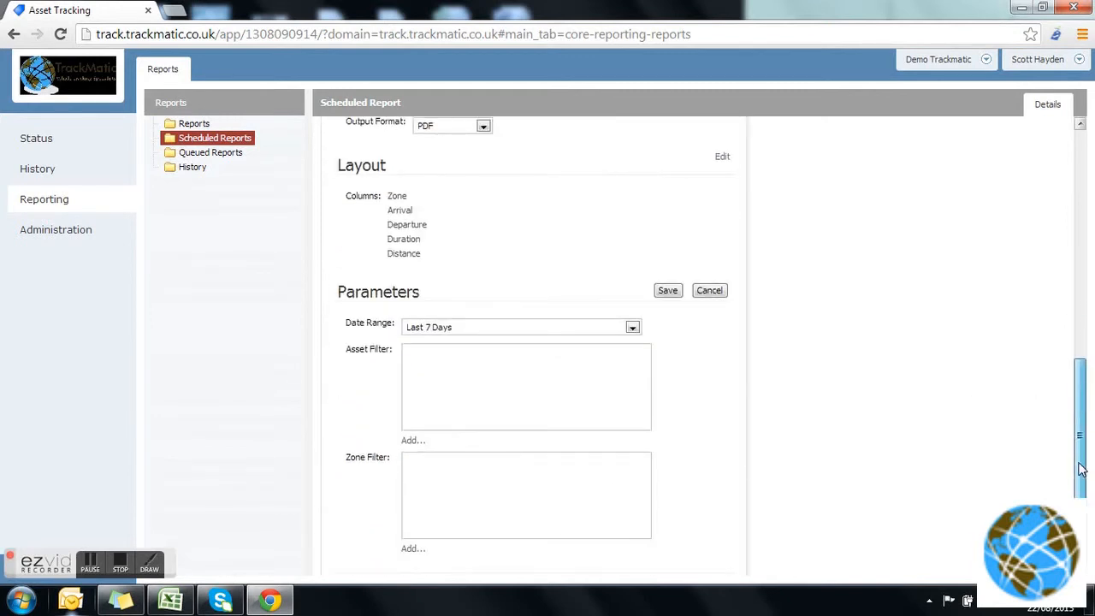
click(411, 321)
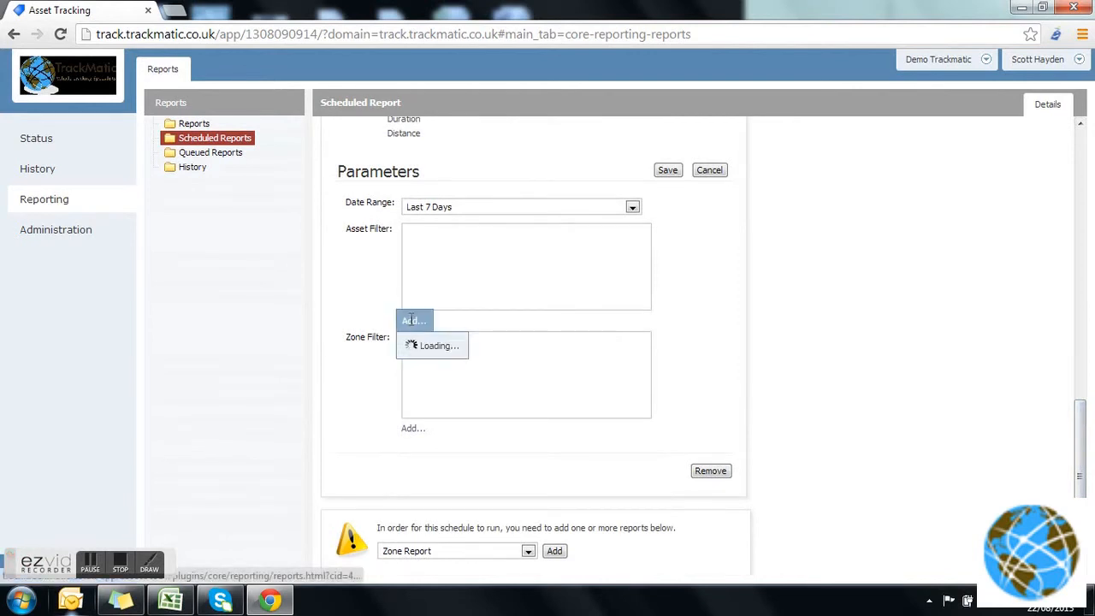
click(444, 369)
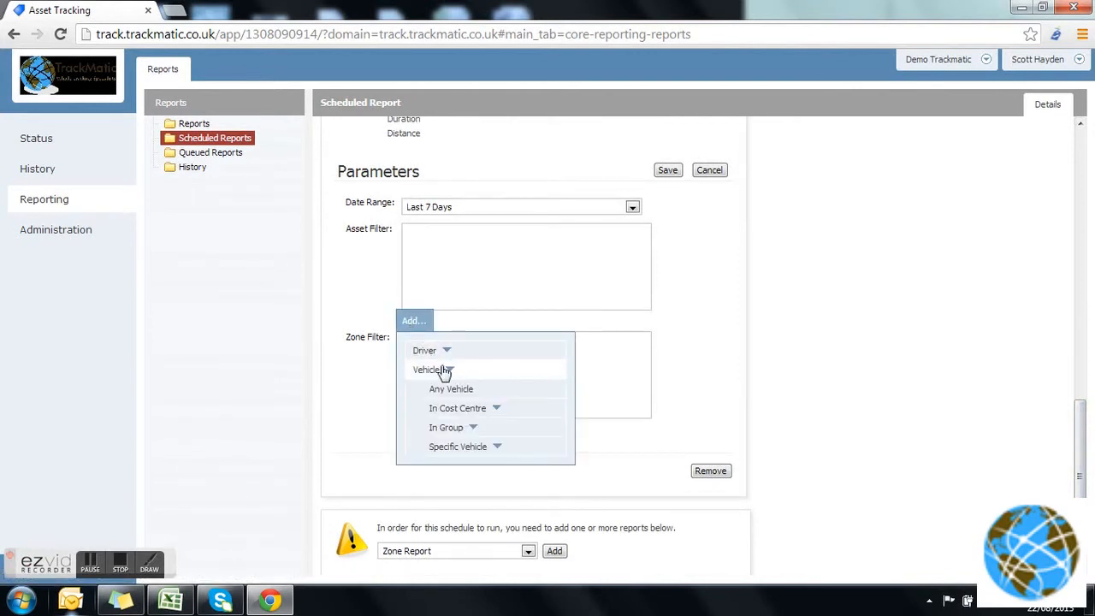
click(464, 387)
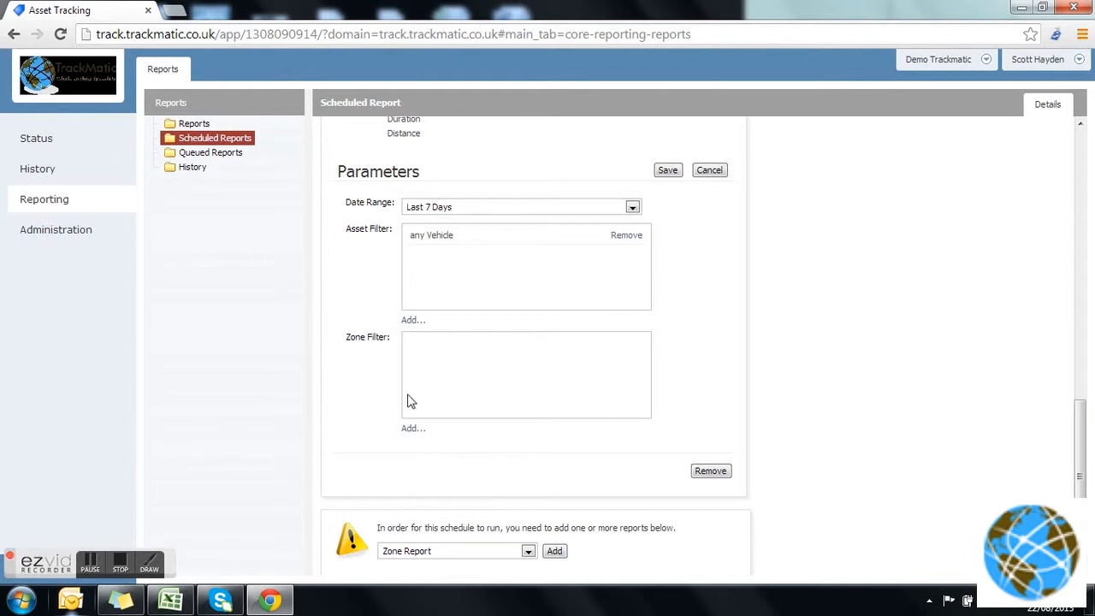
Add Any location to the Zone Report's zone filter and save the parameters.
click(411, 428)
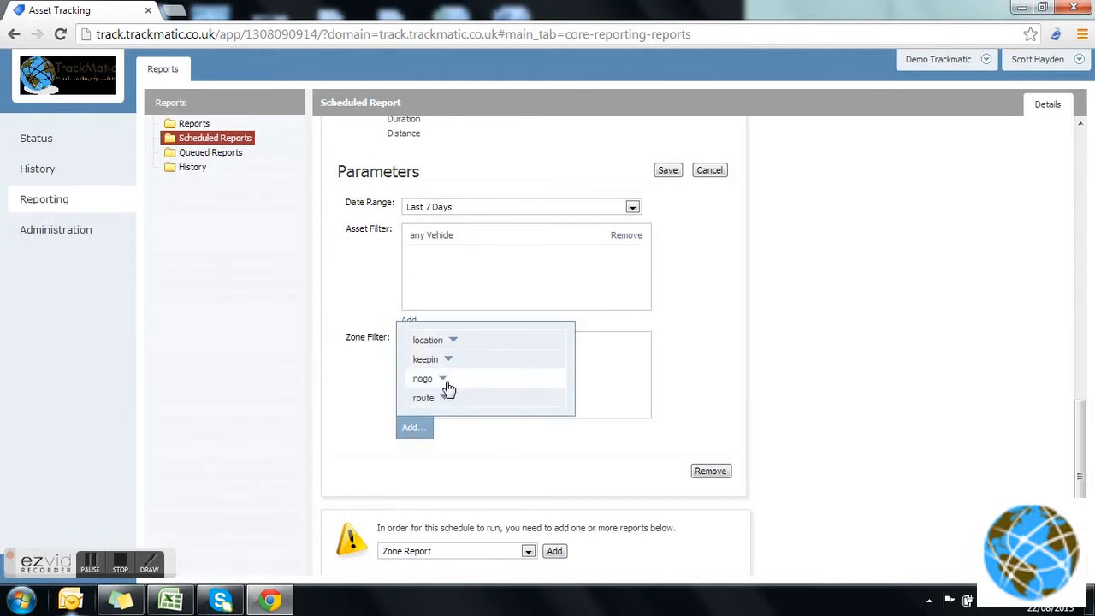
click(449, 340)
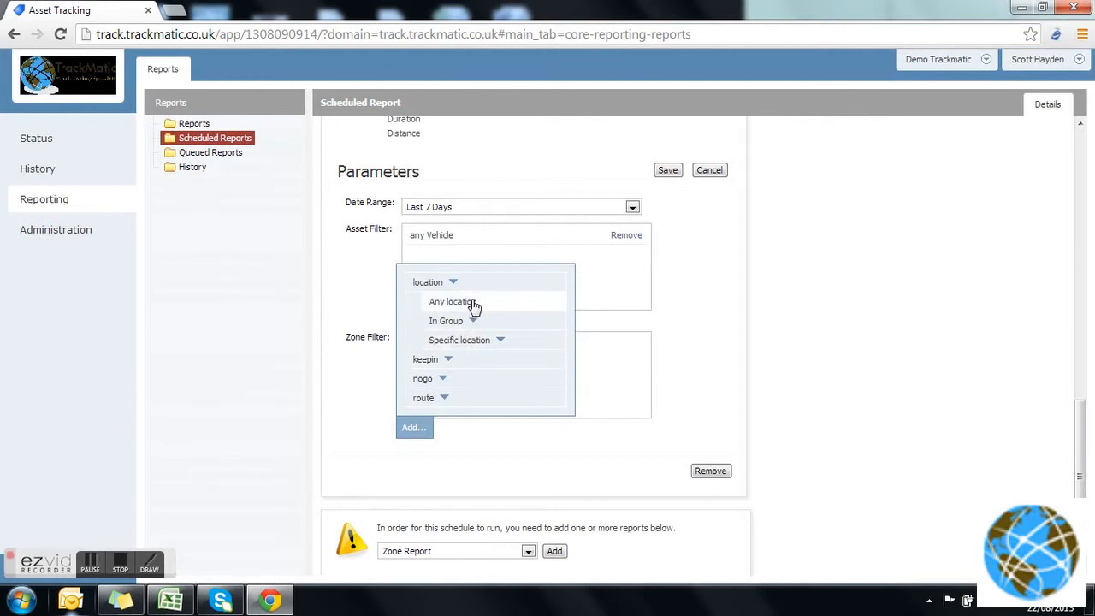
click(498, 340)
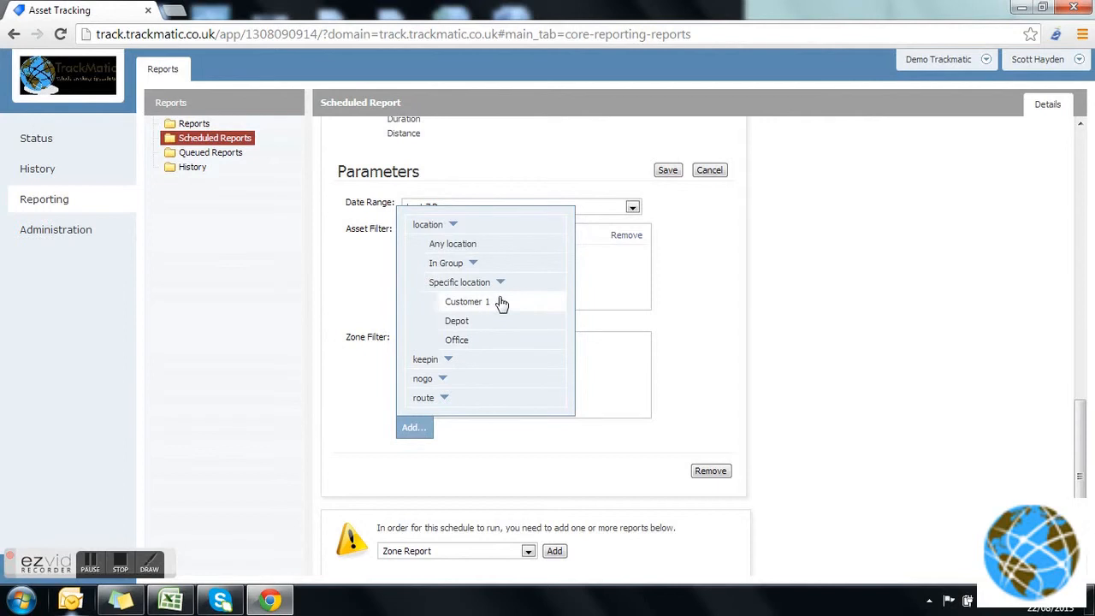
click(457, 250)
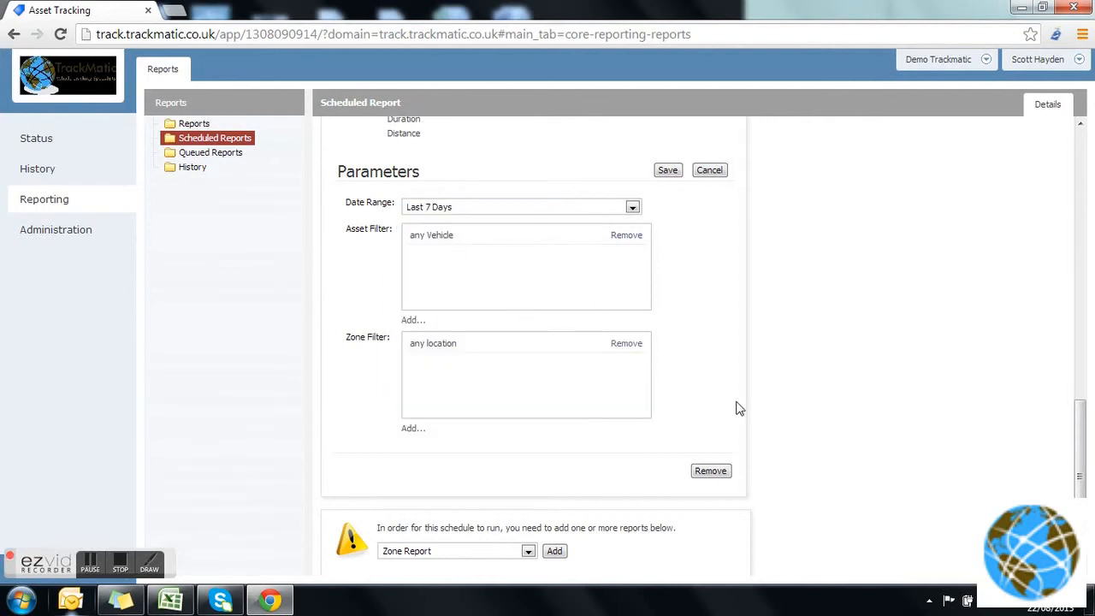
click(667, 171)
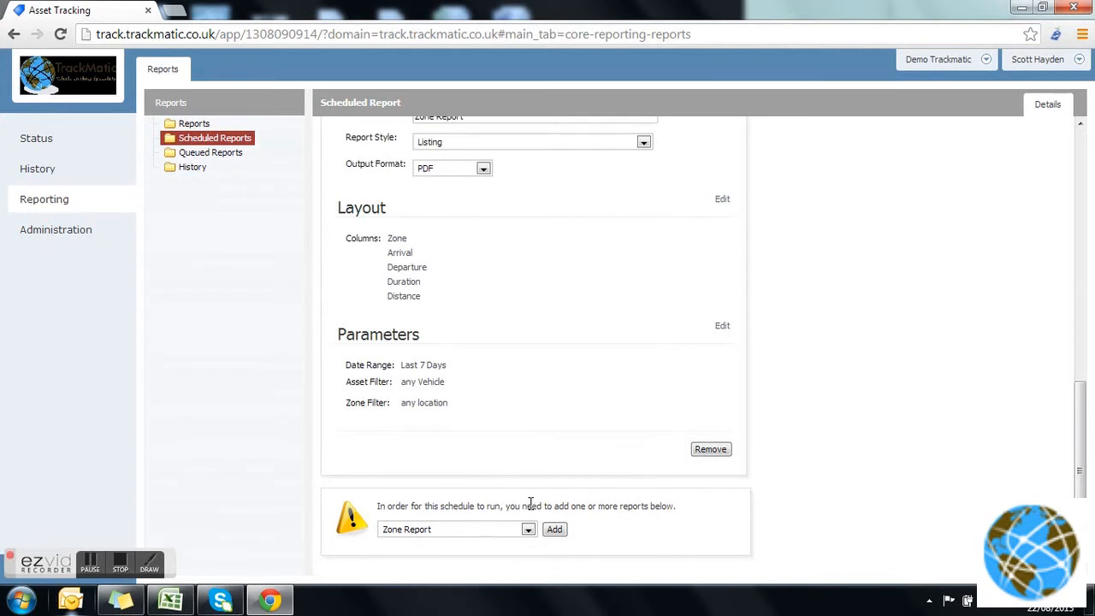
Review the weekly management report's schedule and recipients, and return to the list of scheduled reports.
click(527, 528)
click(597, 505)
drag(1080, 448, 1092, 168)
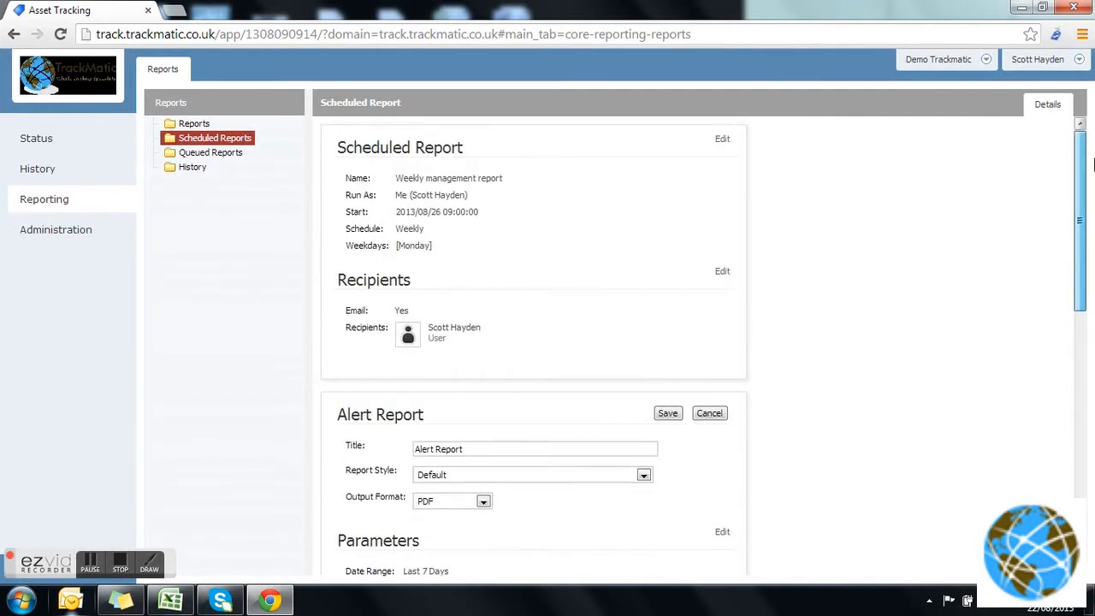
drag(1093, 165, 1092, 165)
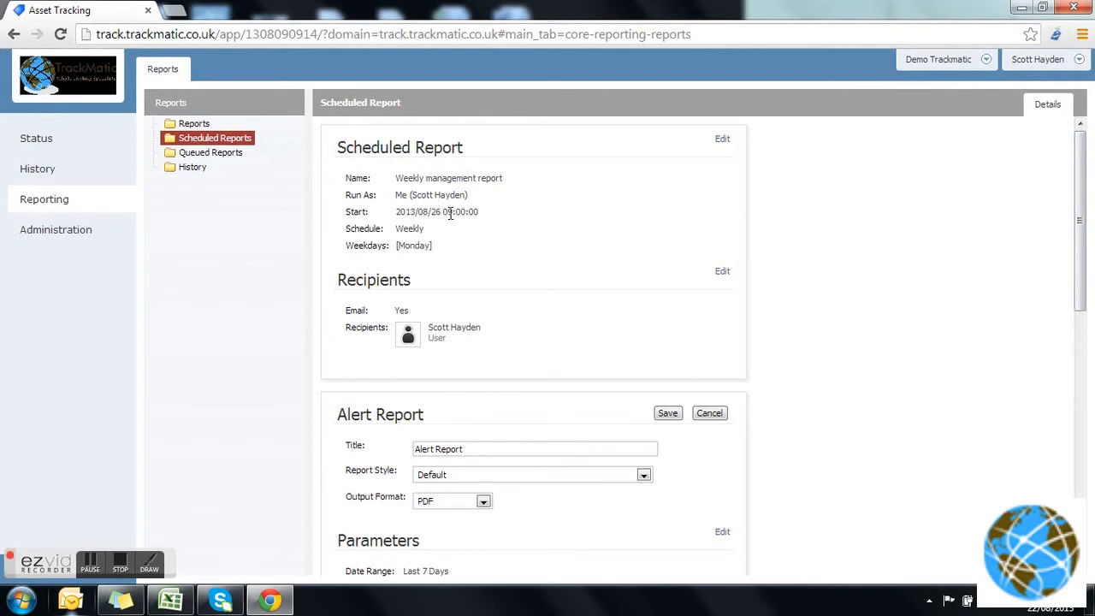
click(231, 142)
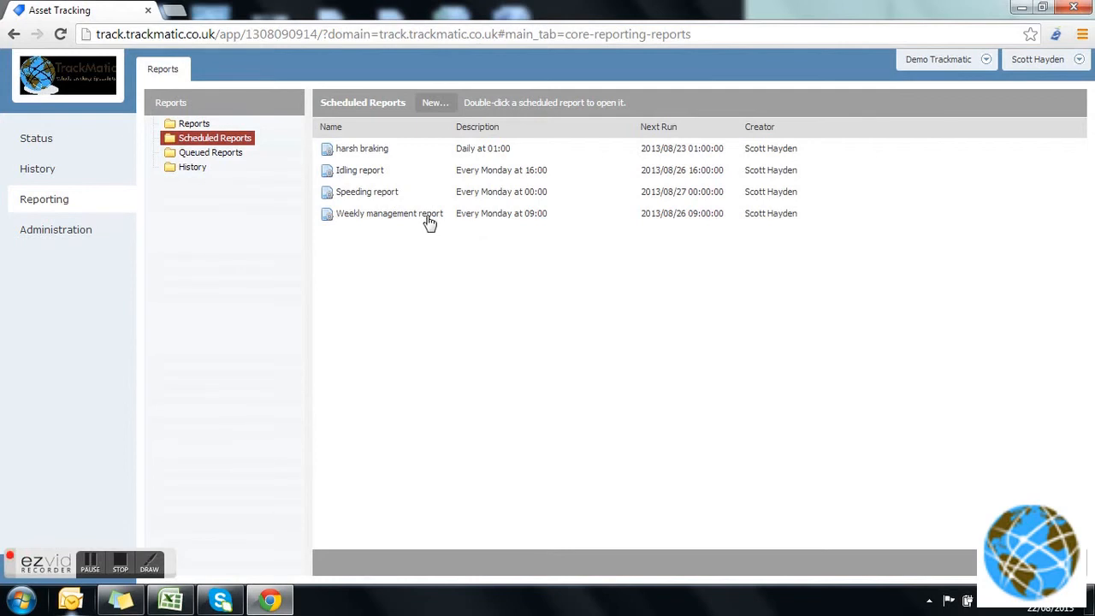
click(122, 564)
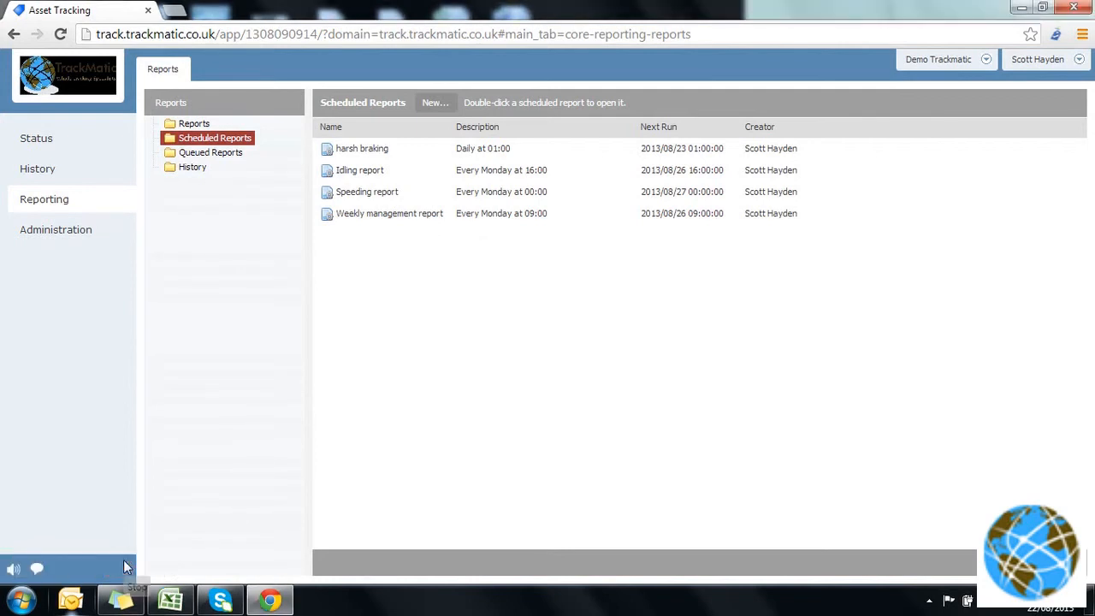